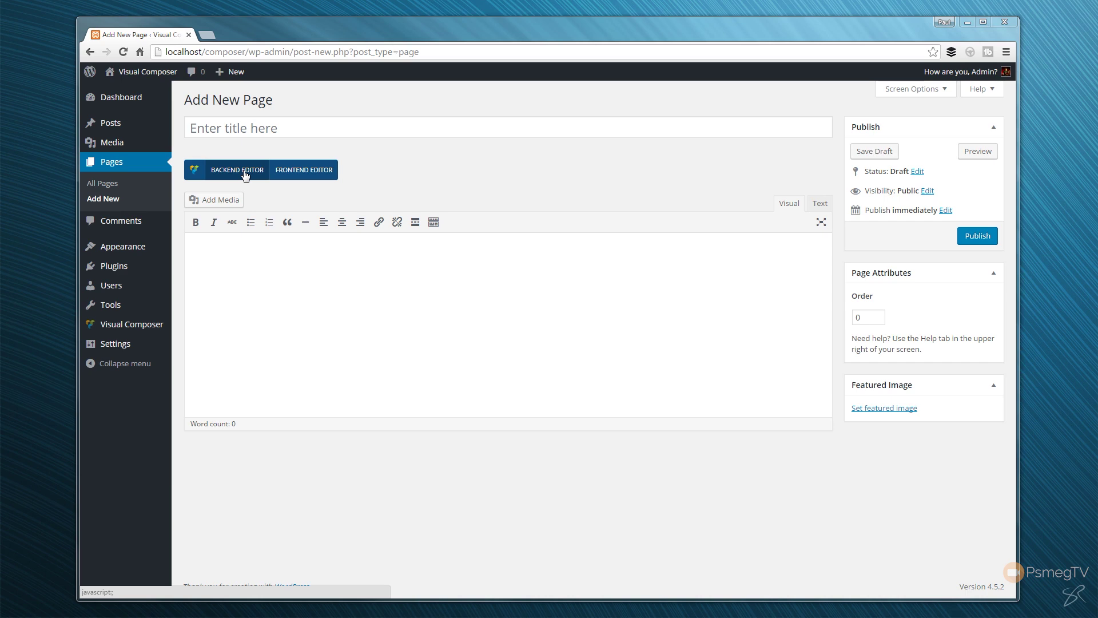
Switch the blank new page to the Visual Composer backend builder
click(245, 172)
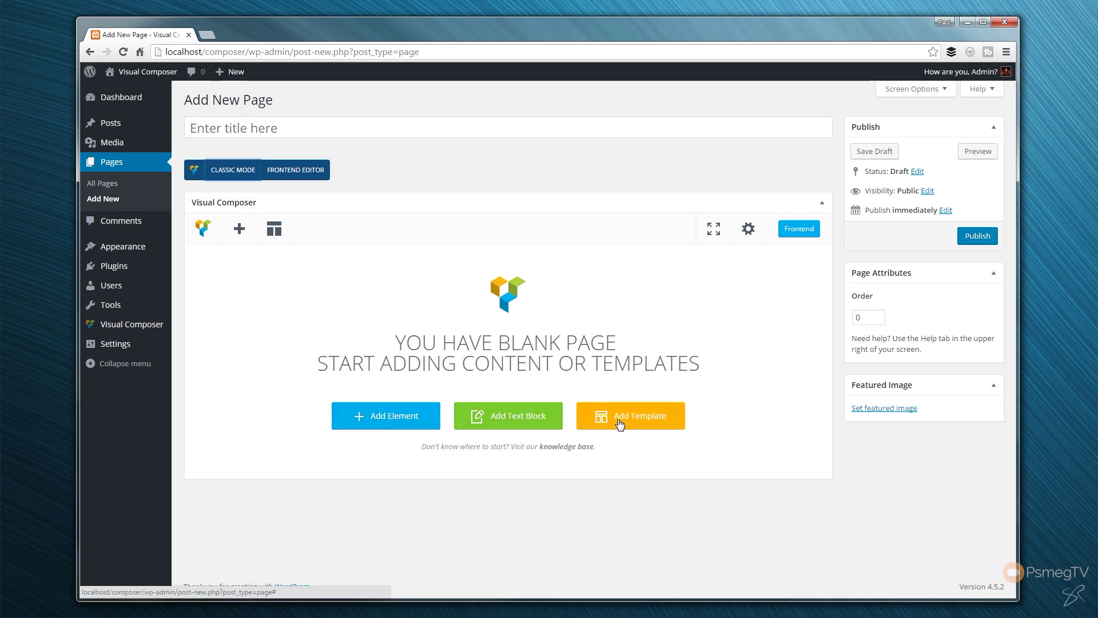
click(408, 424)
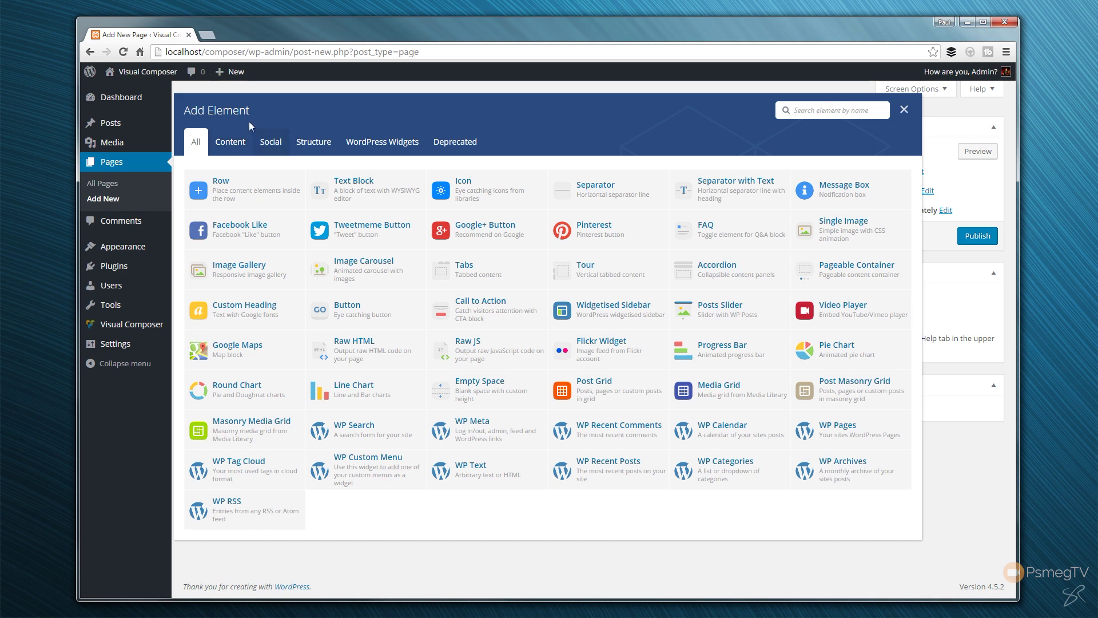
click(229, 148)
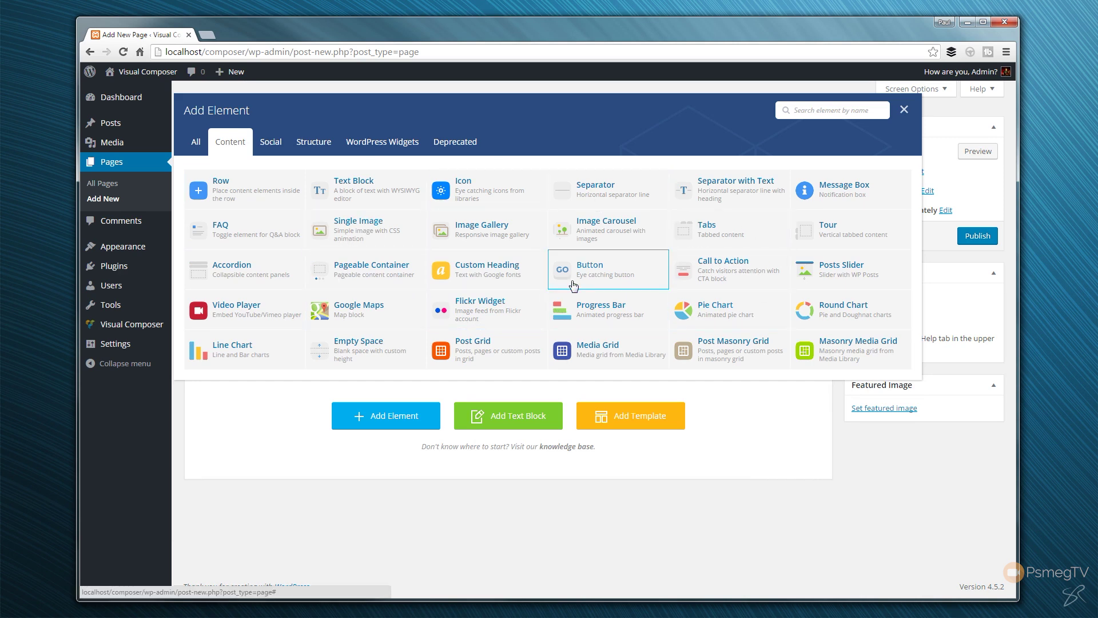
click(273, 148)
click(316, 147)
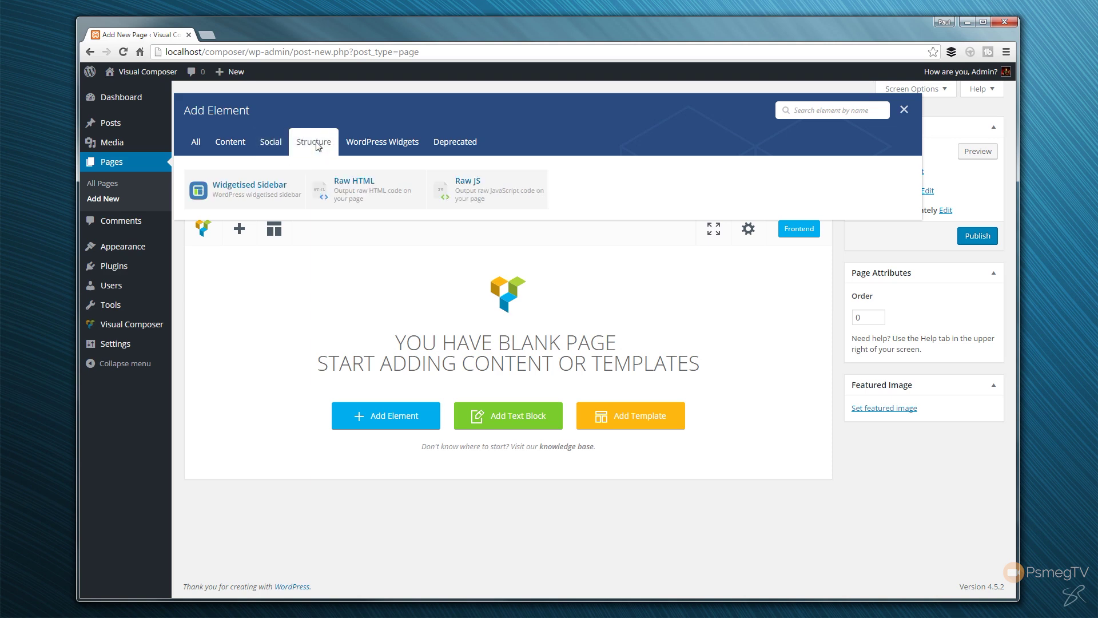
click(378, 147)
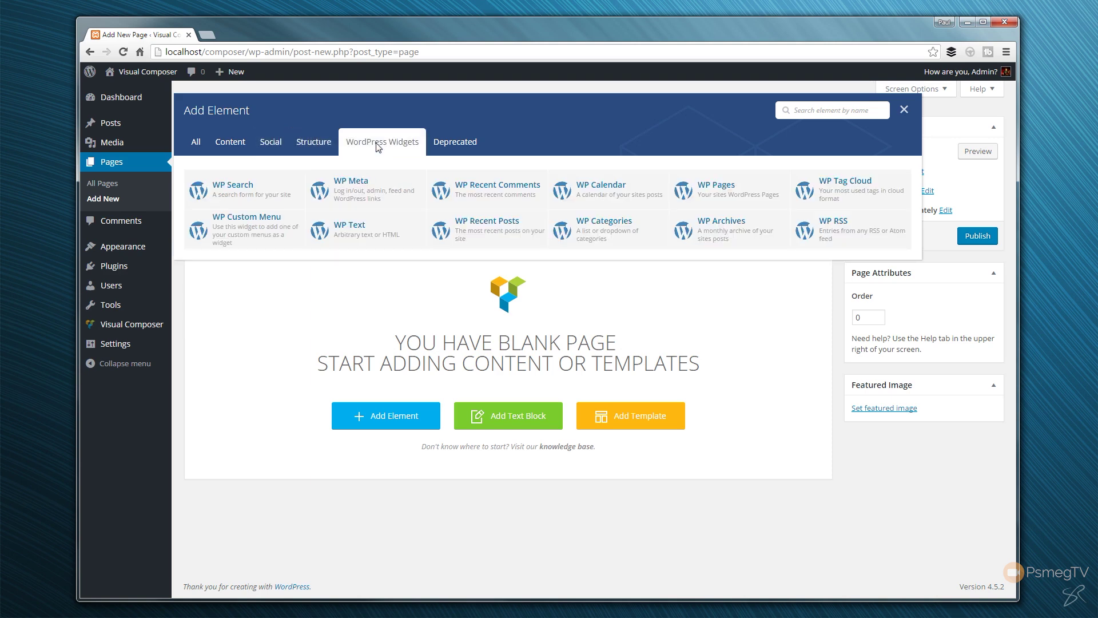
click(442, 146)
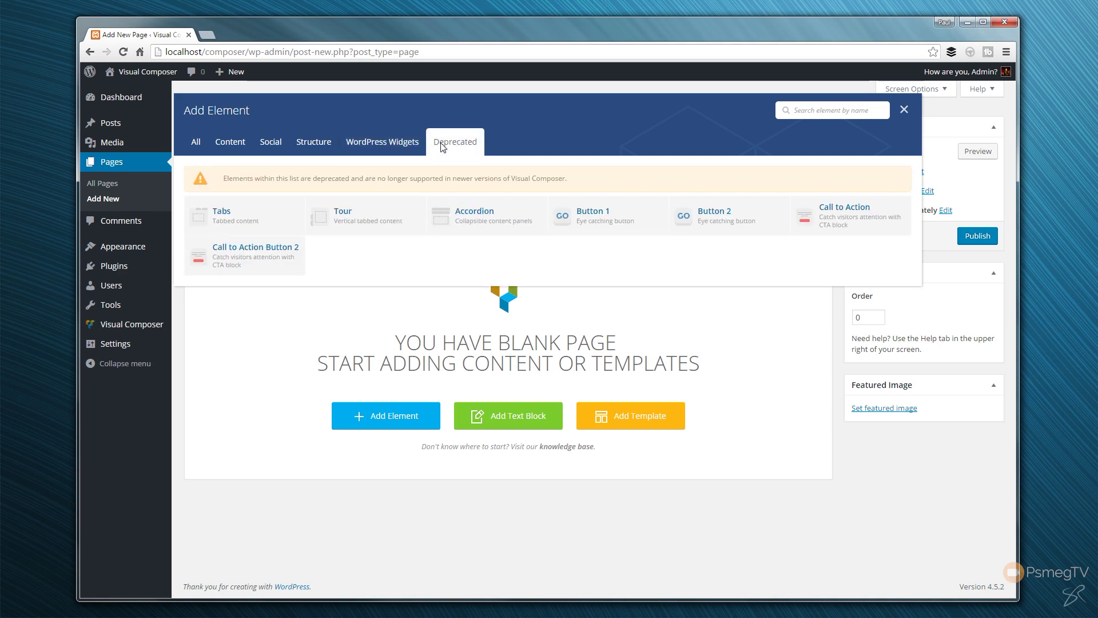
click(195, 146)
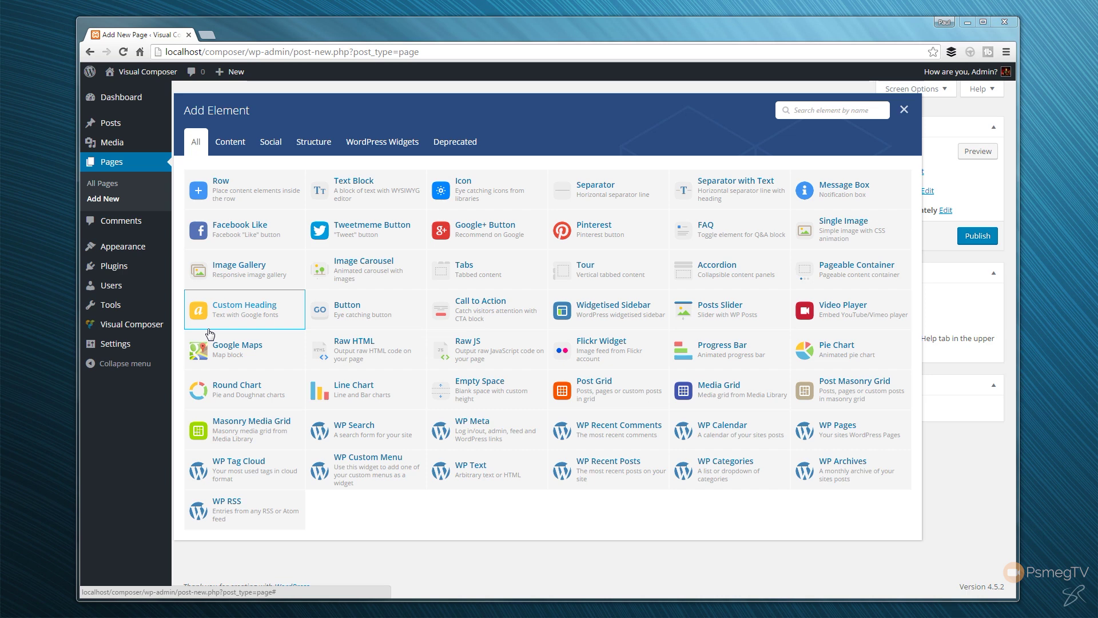
Add a single 1/1-column row to the page and dismiss the rows and columns guide
click(271, 202)
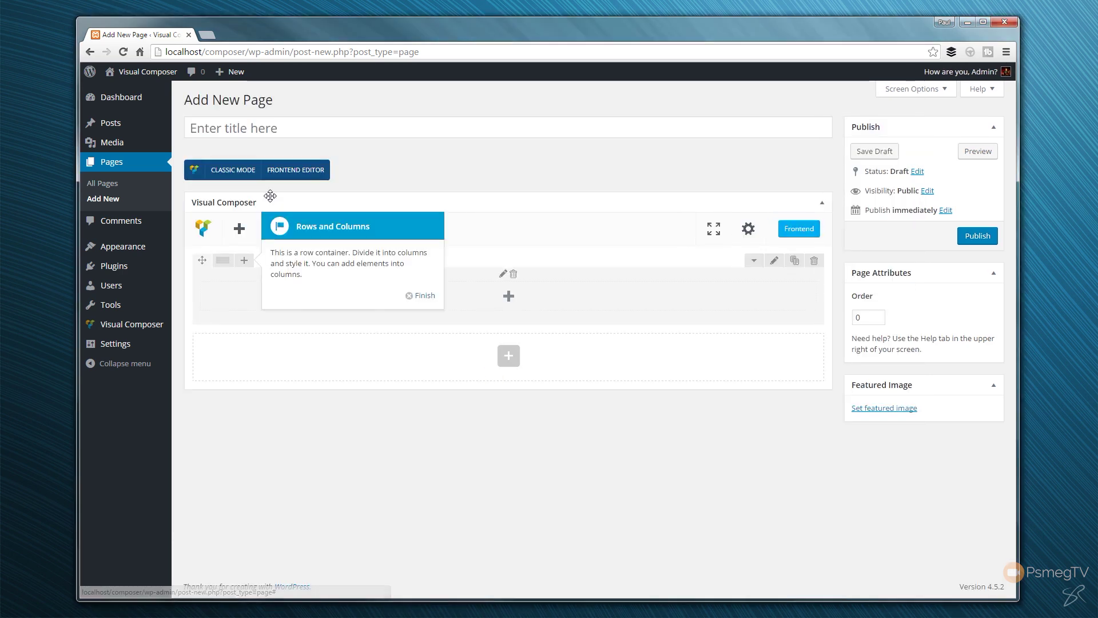
click(420, 297)
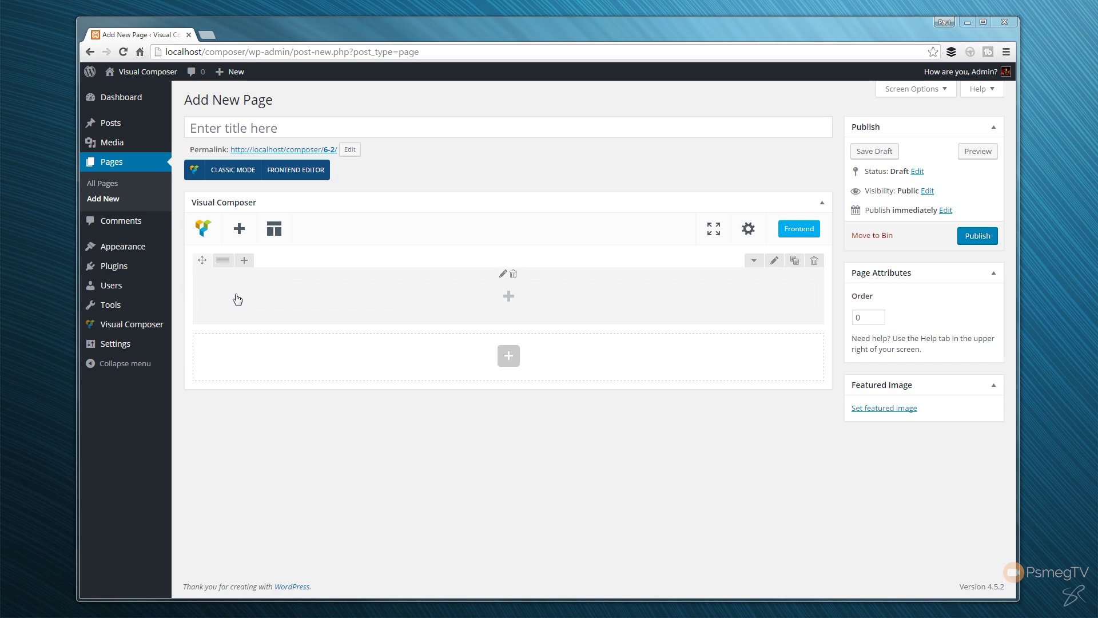
mouse_move(228, 263)
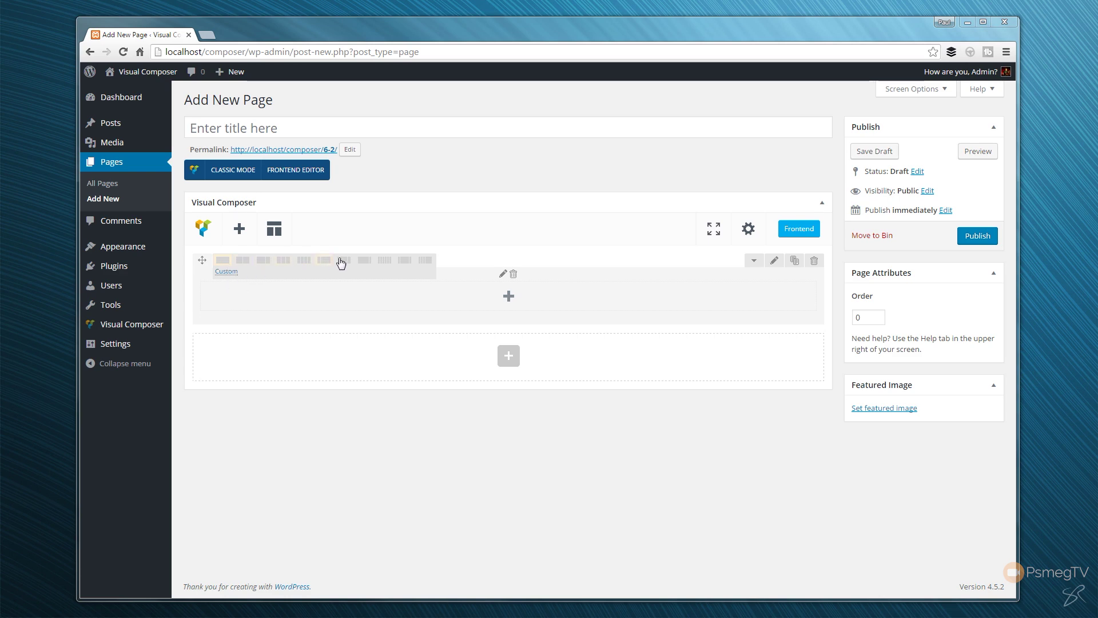
click(242, 264)
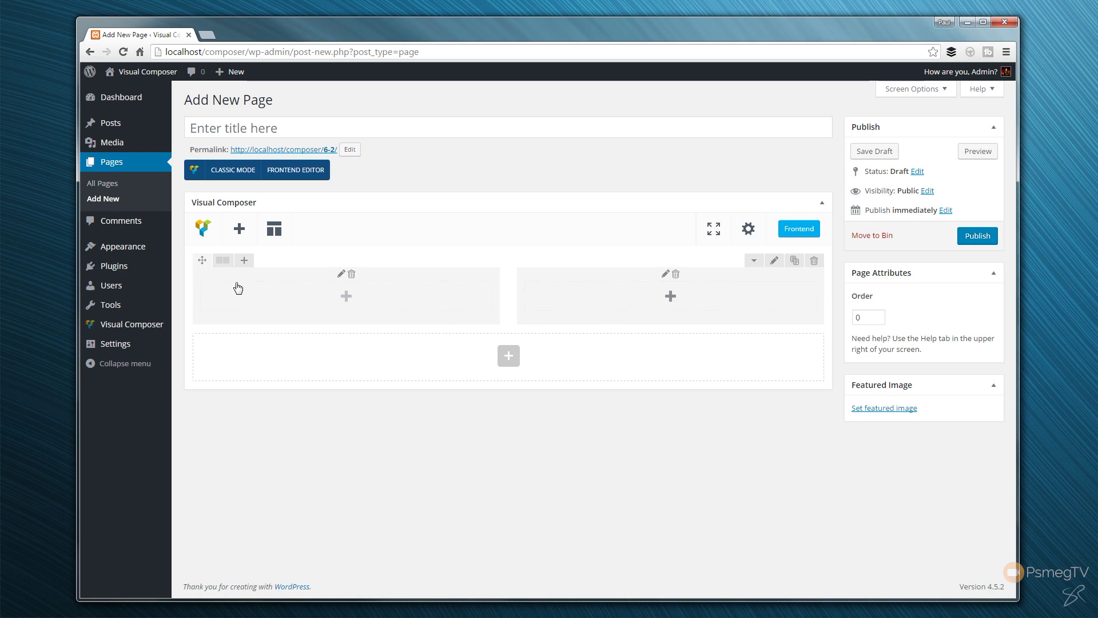
mouse_move(222, 262)
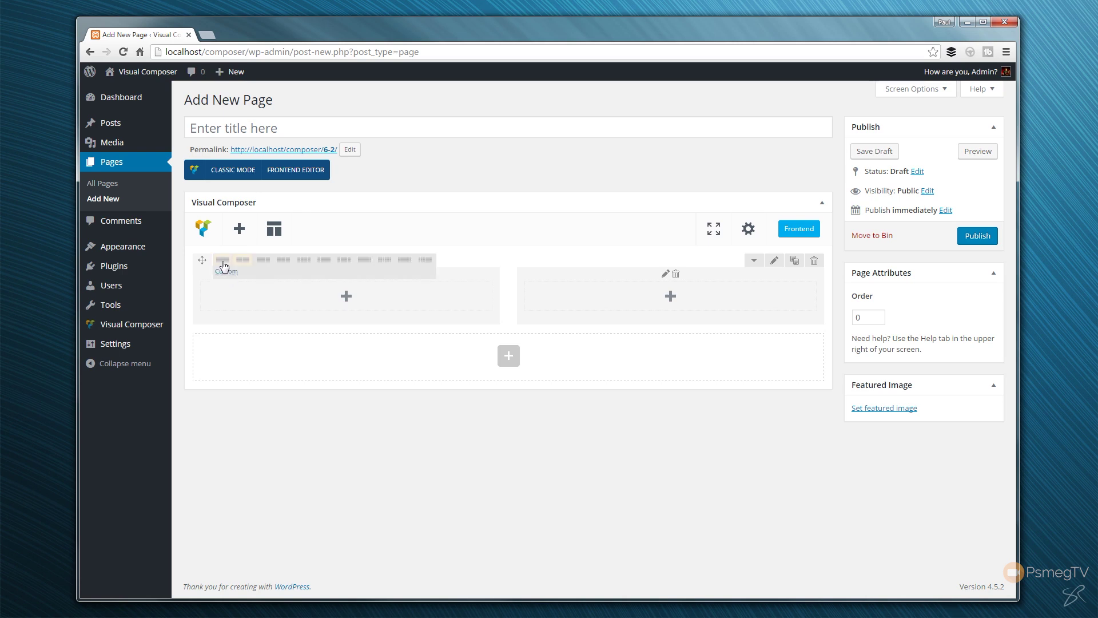
click(267, 264)
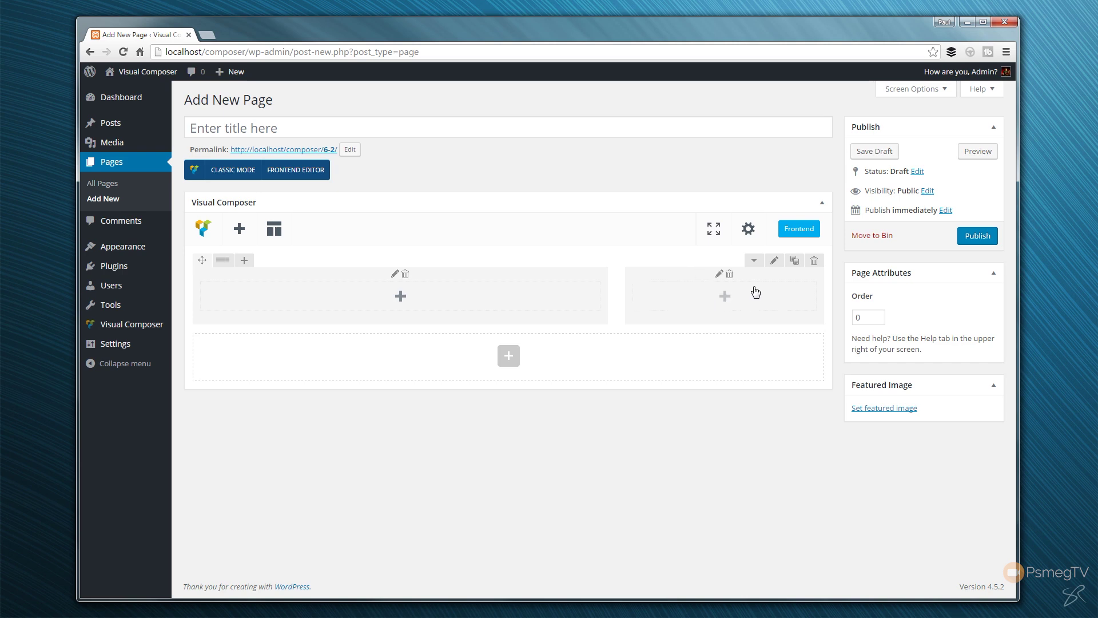
mouse_move(223, 265)
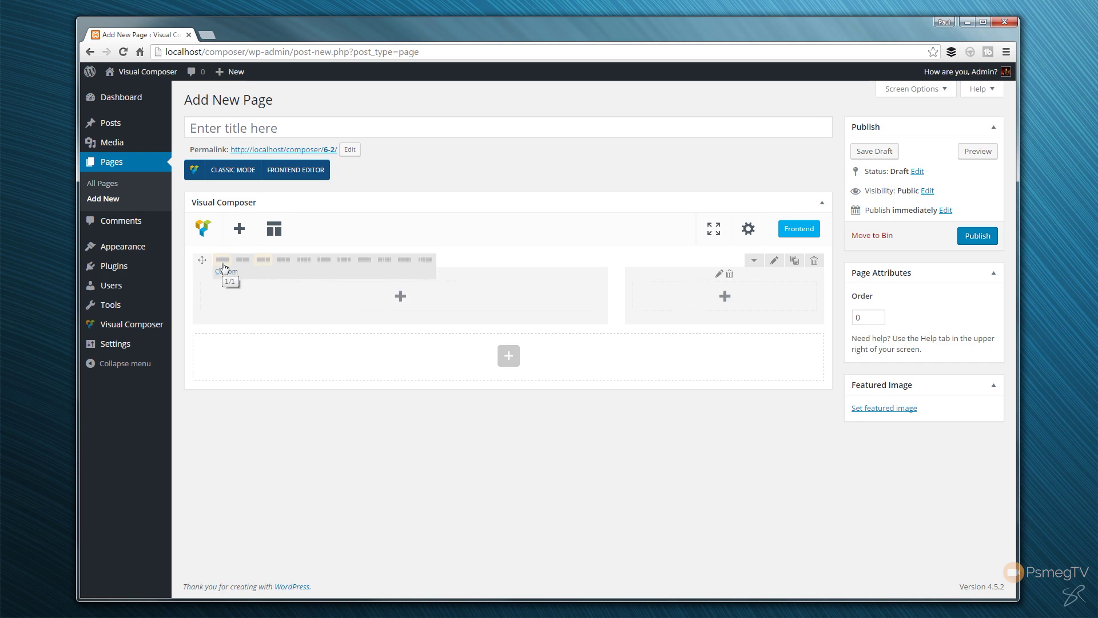
click(223, 262)
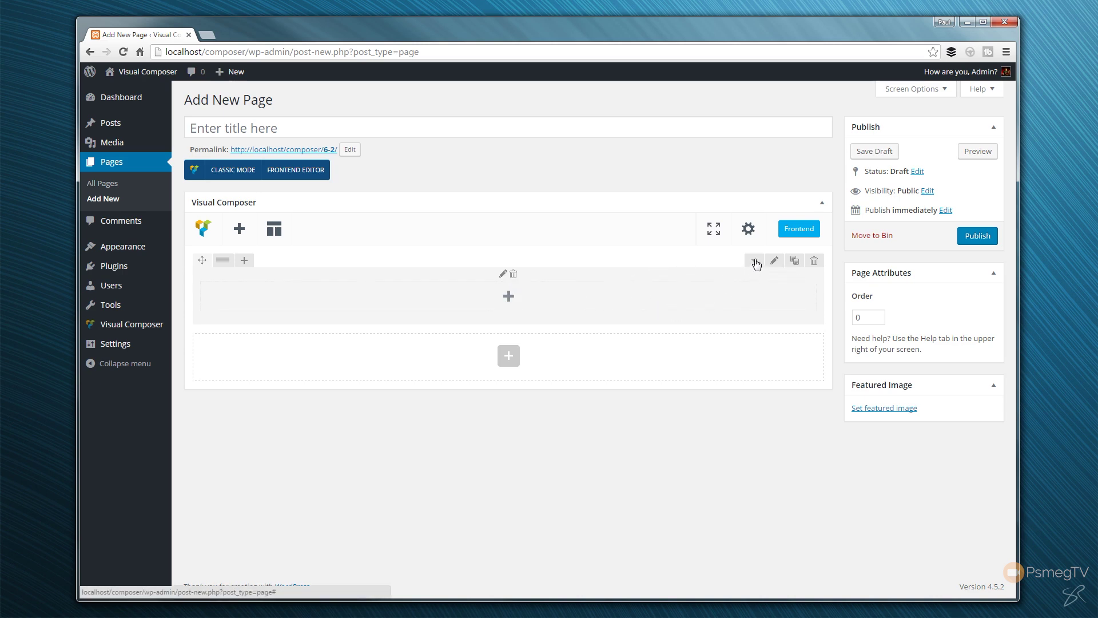
click(755, 261)
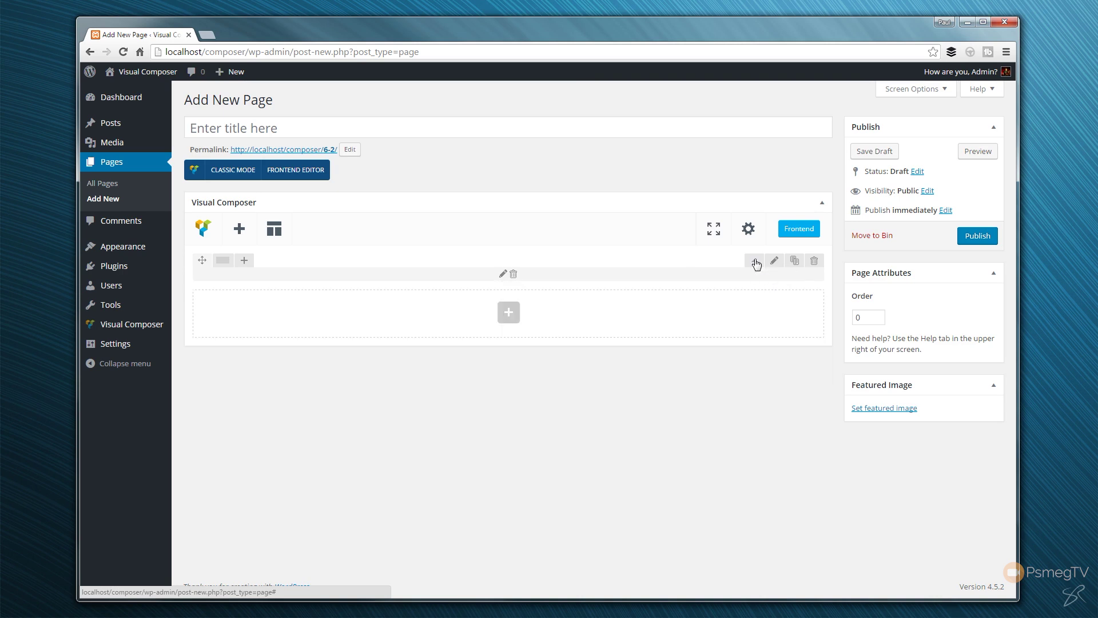
click(756, 263)
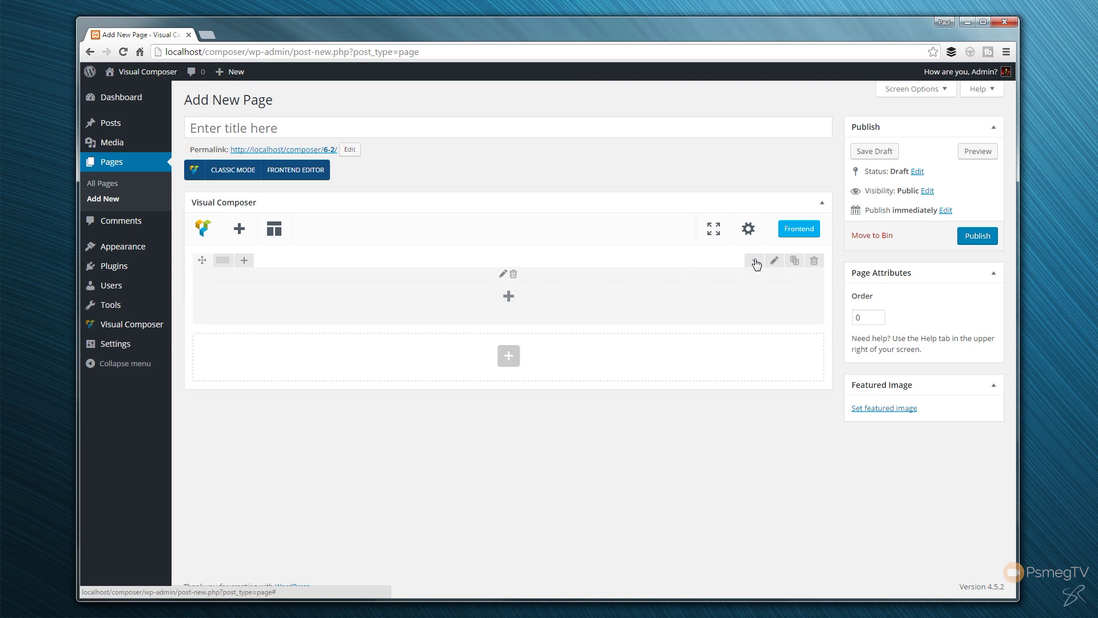
click(795, 262)
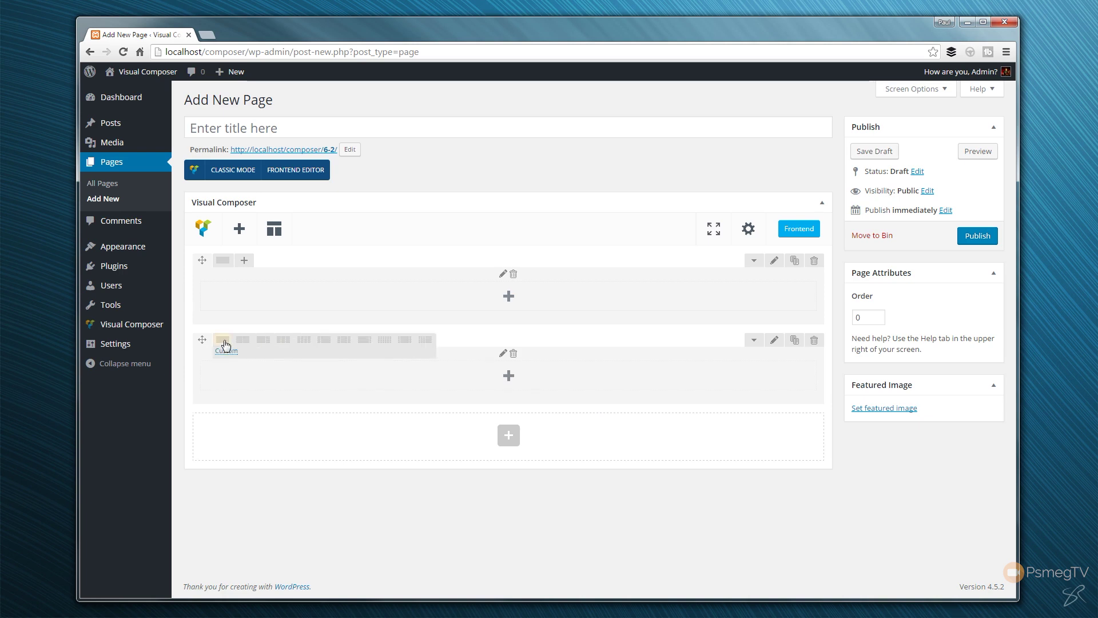
click(244, 342)
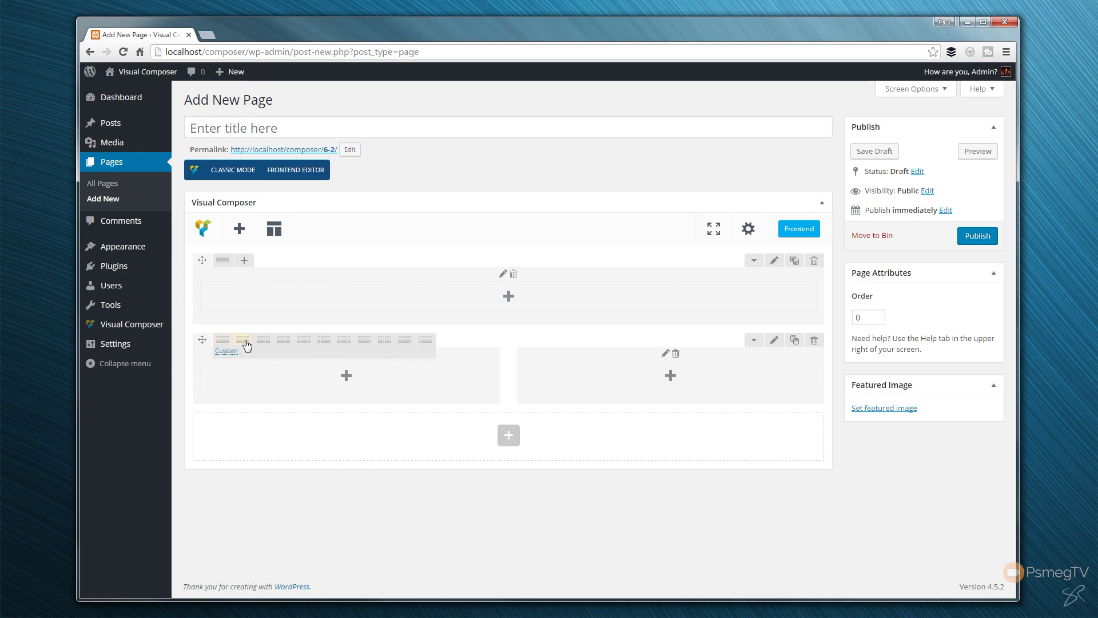
click(815, 342)
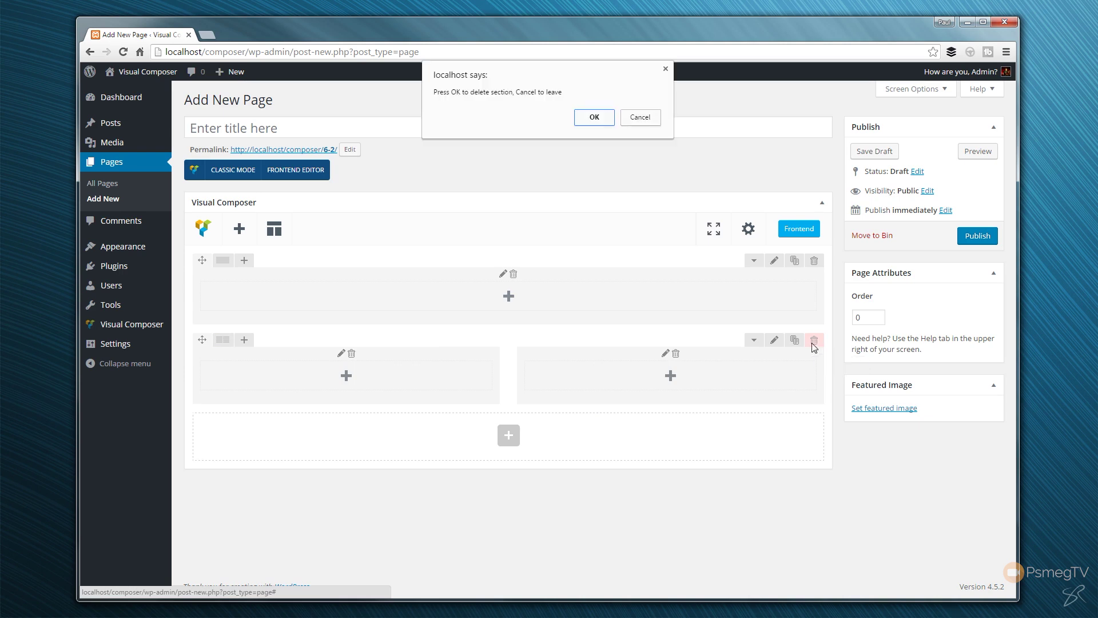
click(594, 118)
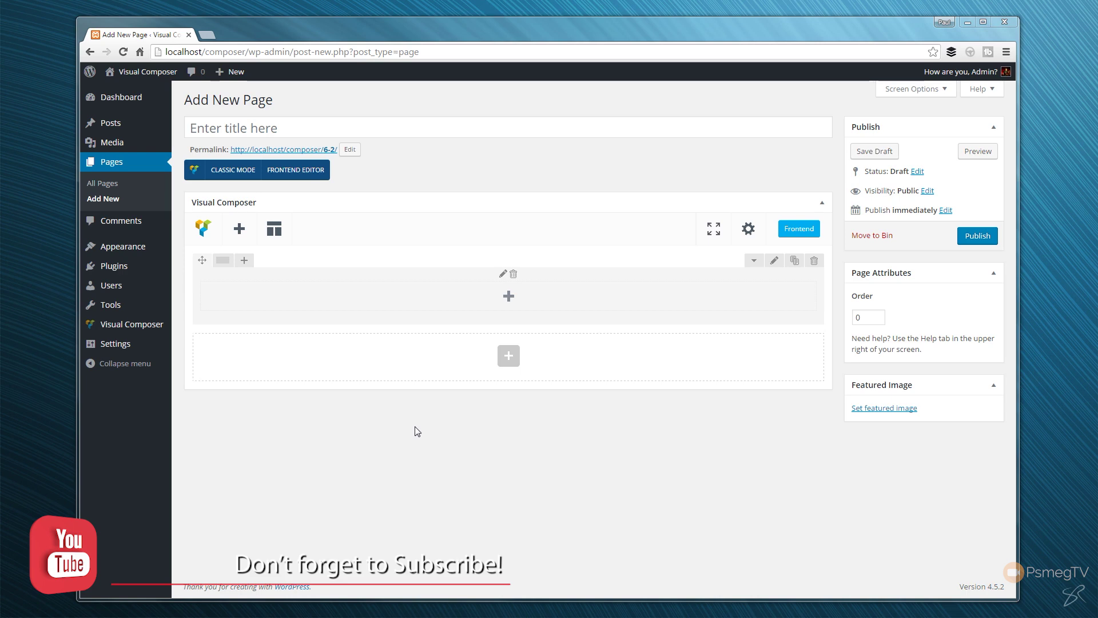
Add a Text Block to the row's column and show its Design Options in an enlarged settings window
click(508, 297)
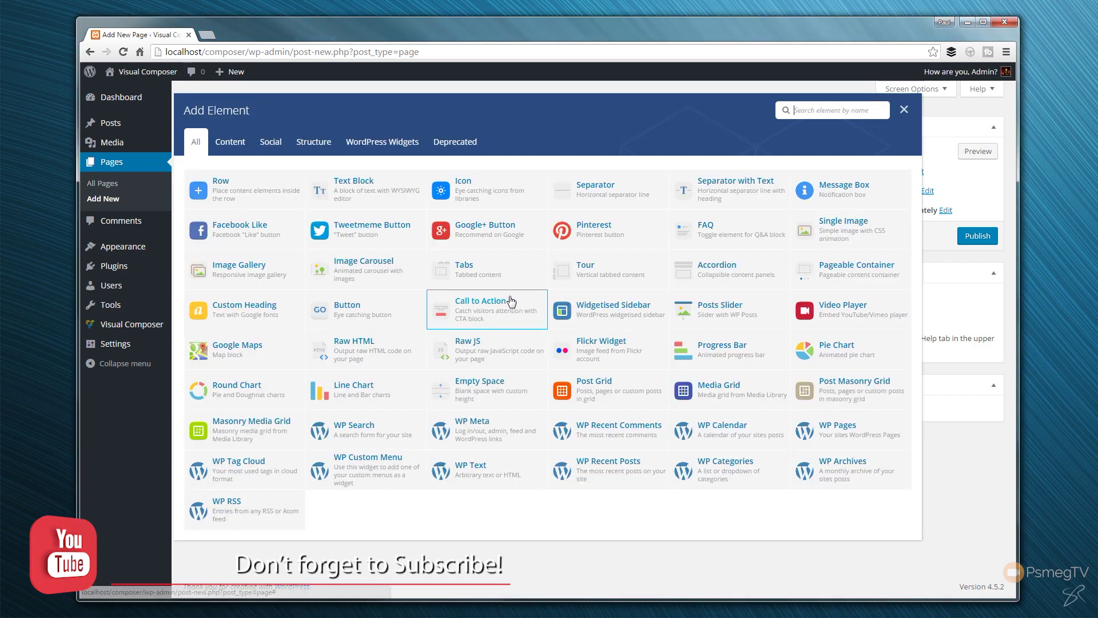
click(371, 198)
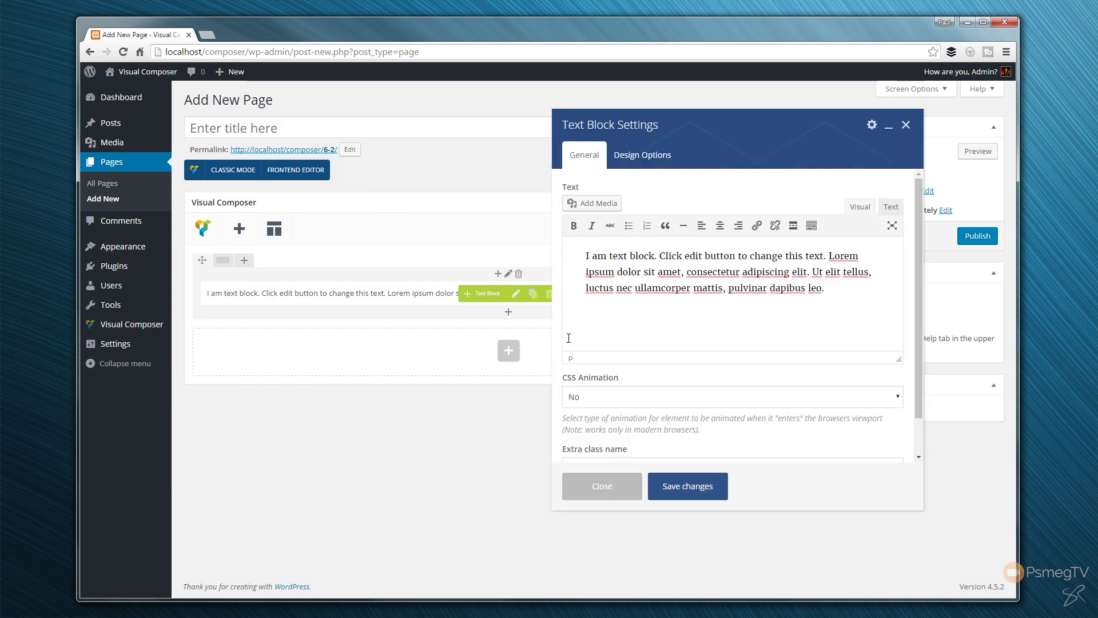
drag(756, 121, 453, 111)
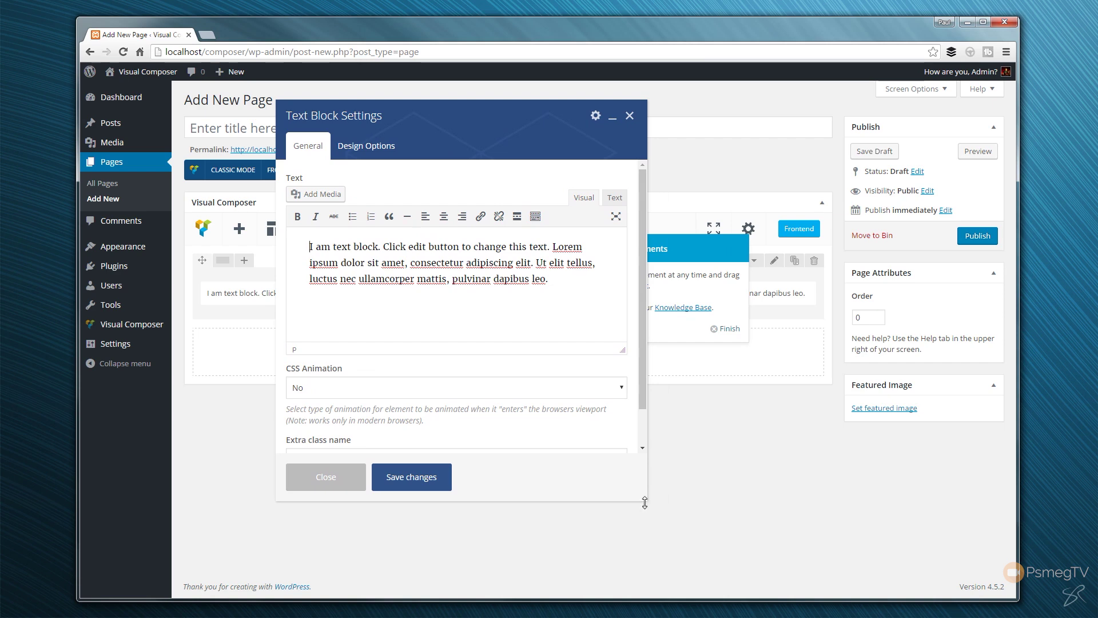
drag(644, 503, 927, 520)
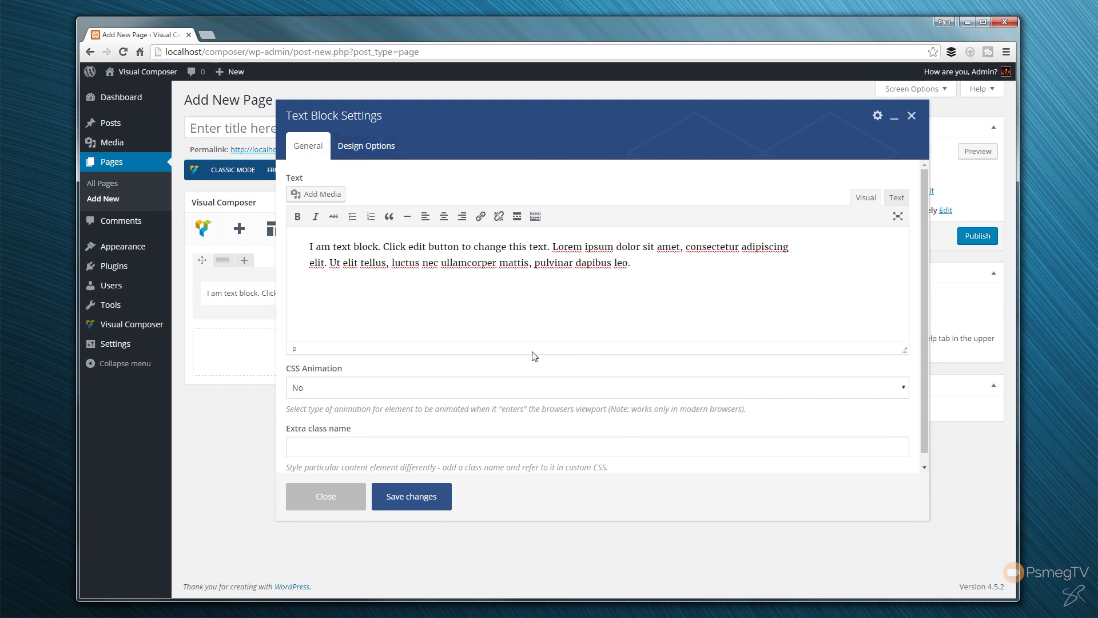
click(376, 146)
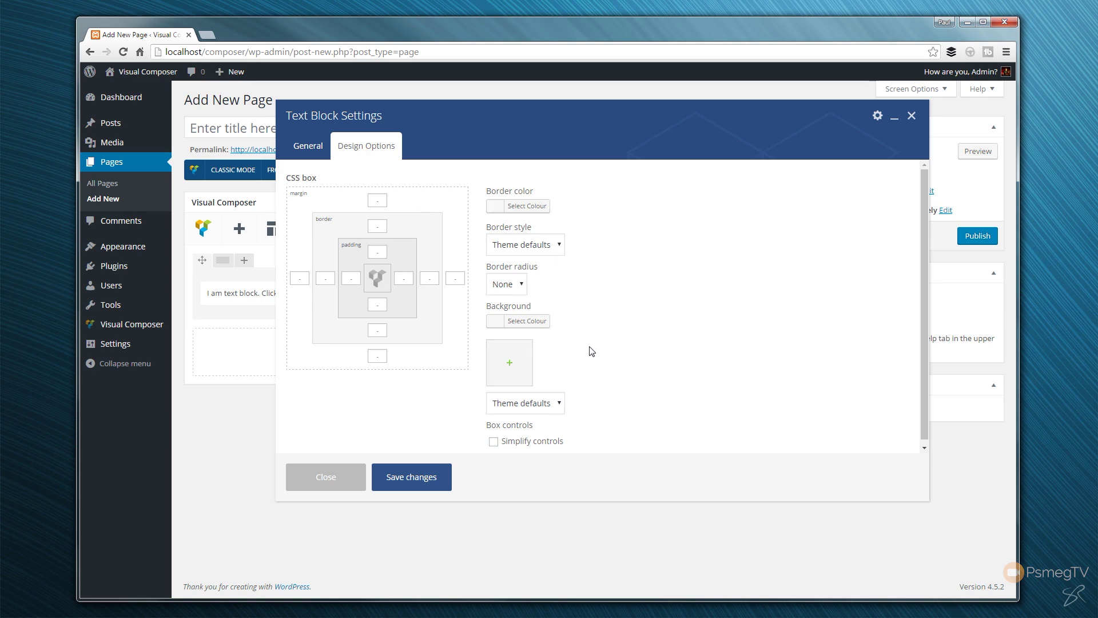
Keep border style and background sizing at theme defaults and turn on Simplify controls
click(559, 245)
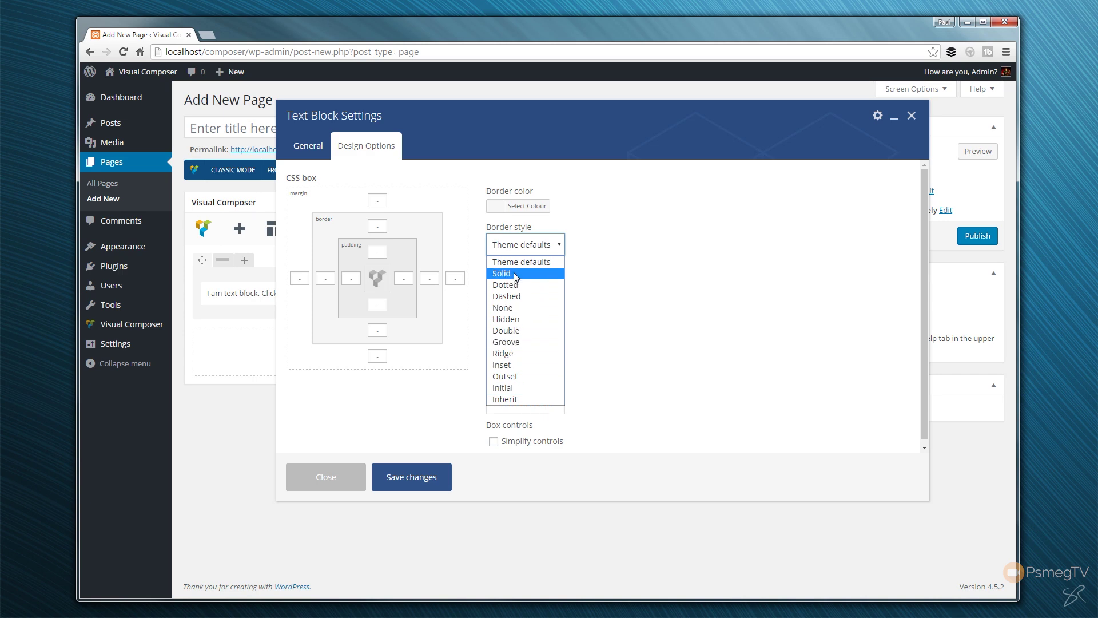
click(629, 263)
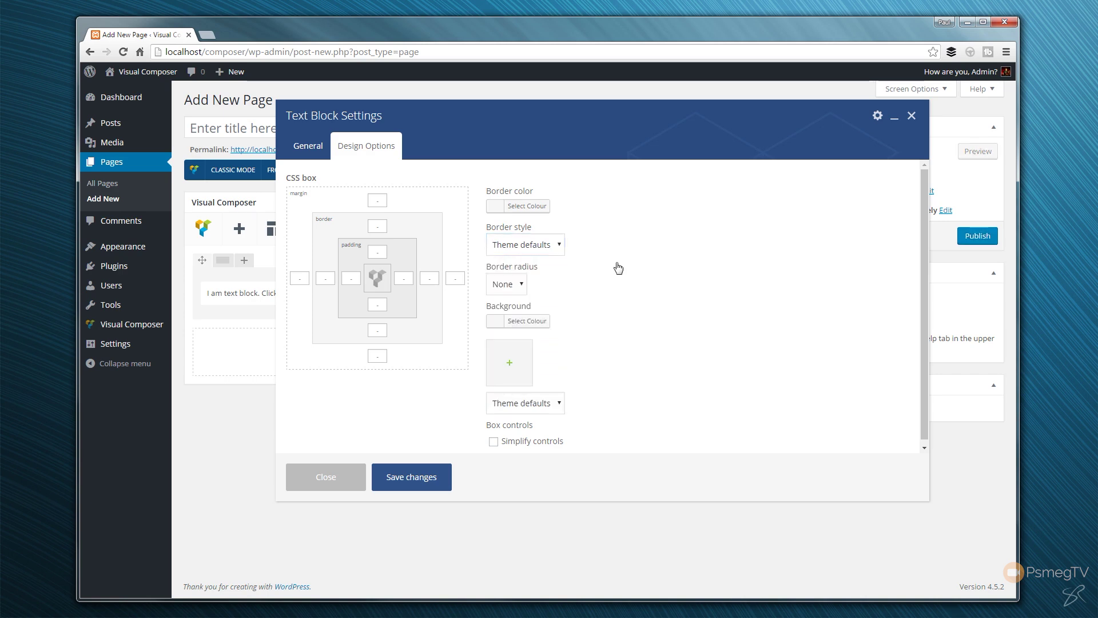
click(561, 247)
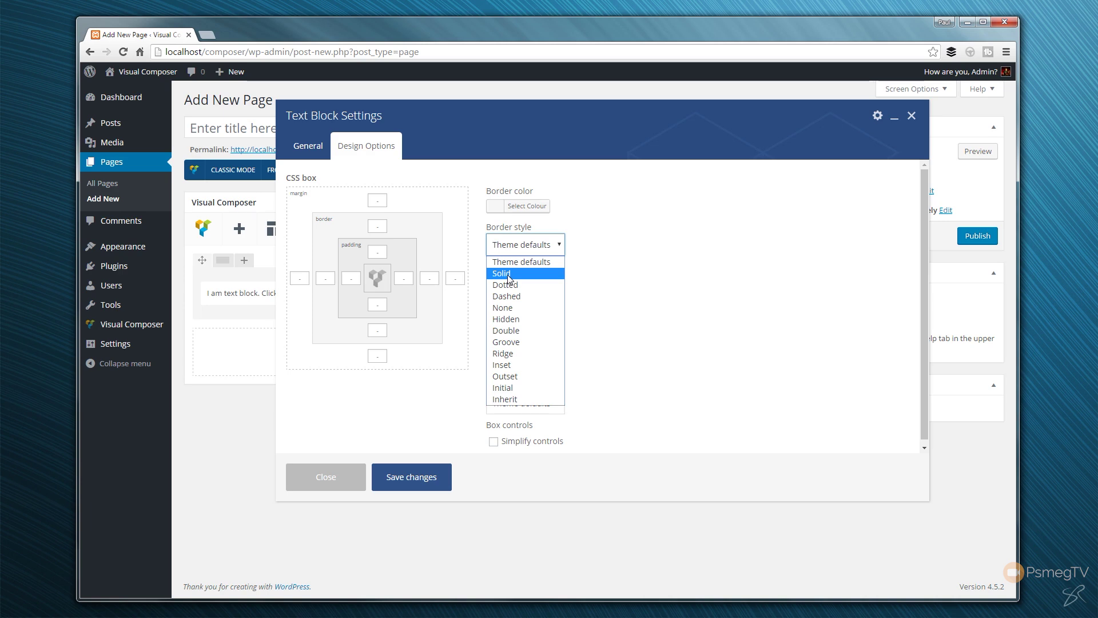
click(632, 274)
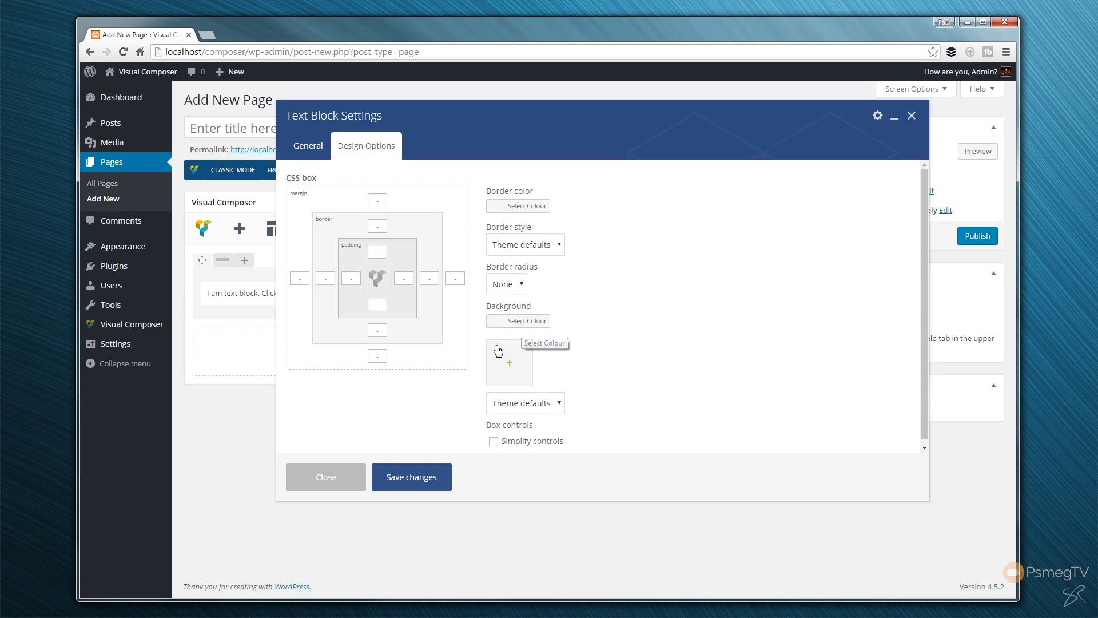
click(533, 411)
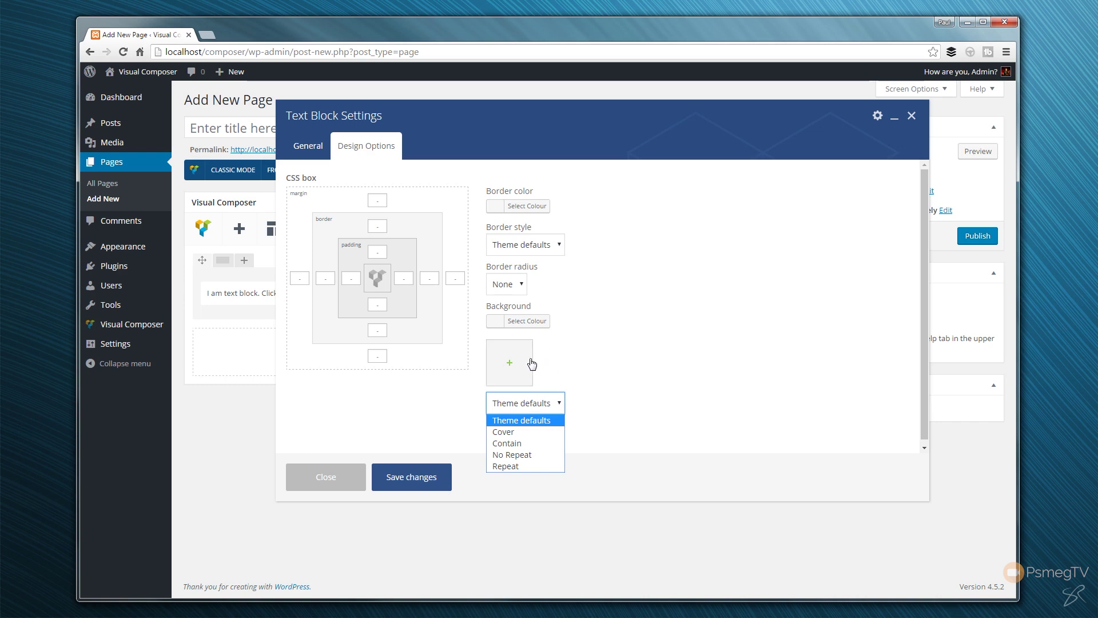
click(589, 361)
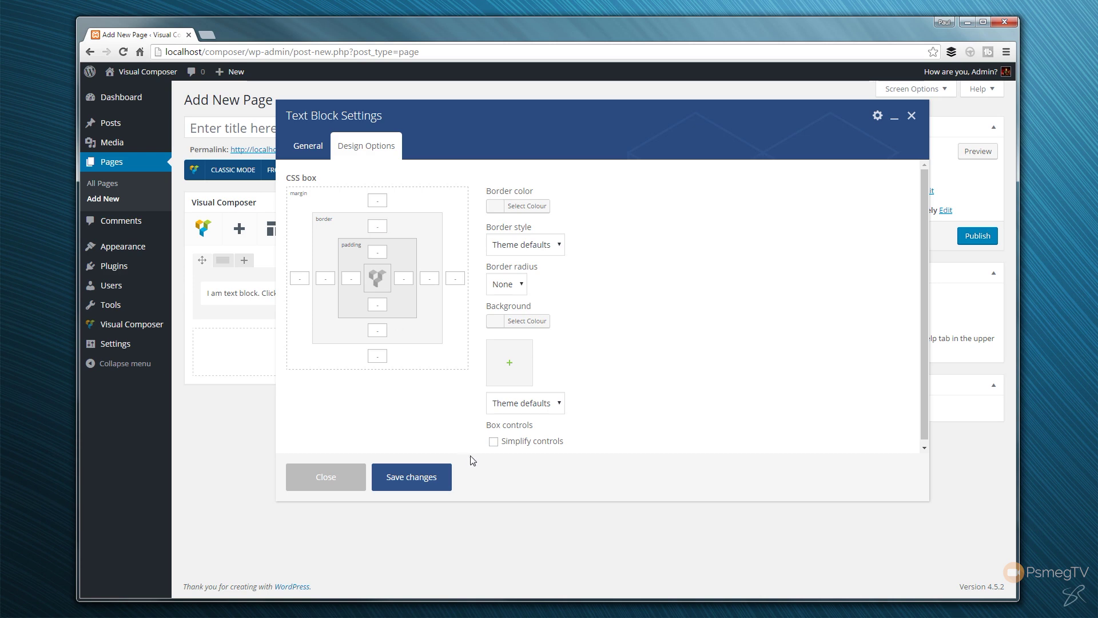
click(495, 445)
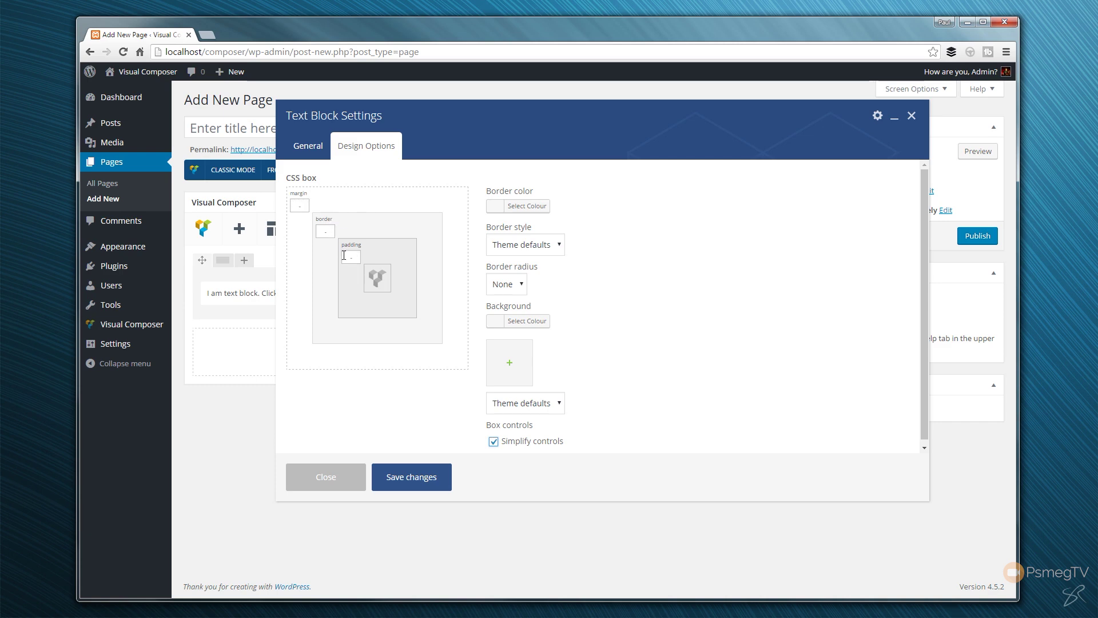
Return to the text block's General settings and open the Element Presets gear menu
click(319, 154)
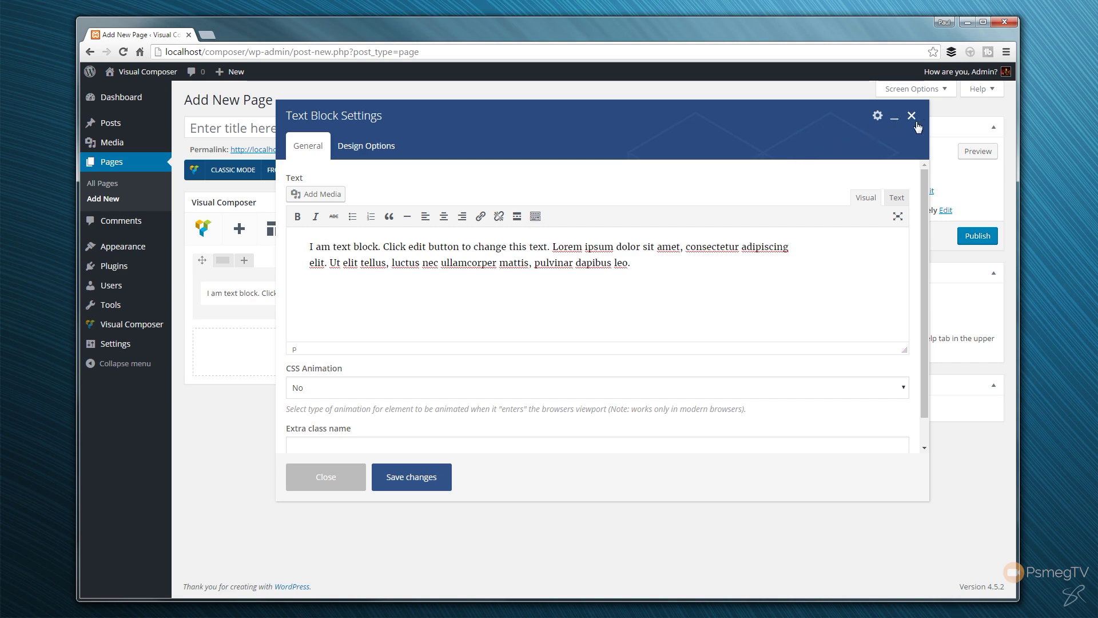
click(878, 117)
click(536, 217)
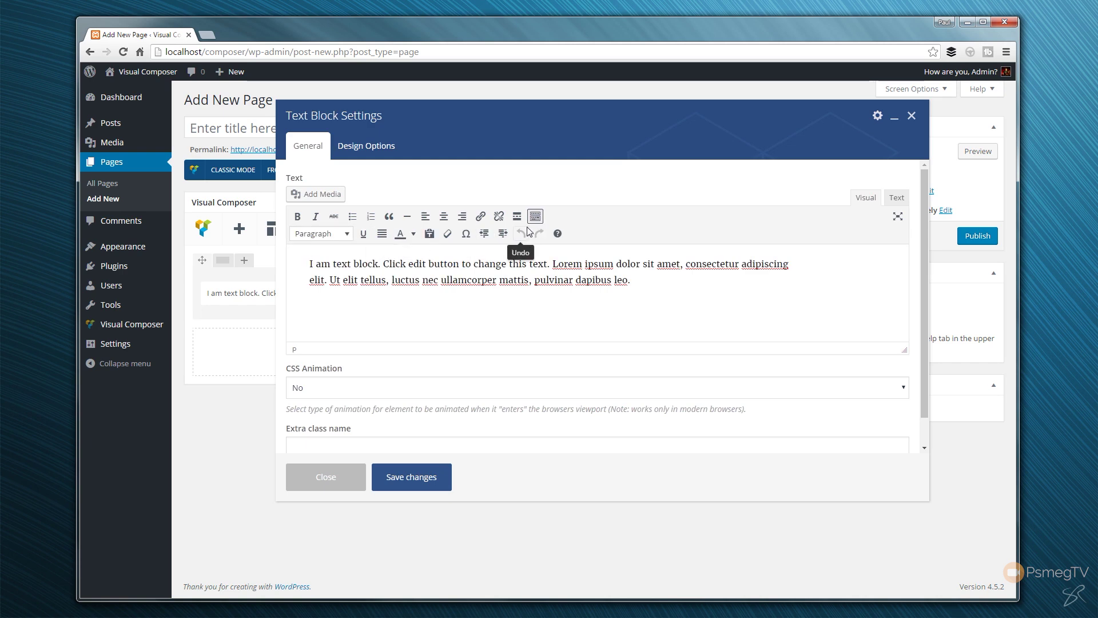
click(535, 217)
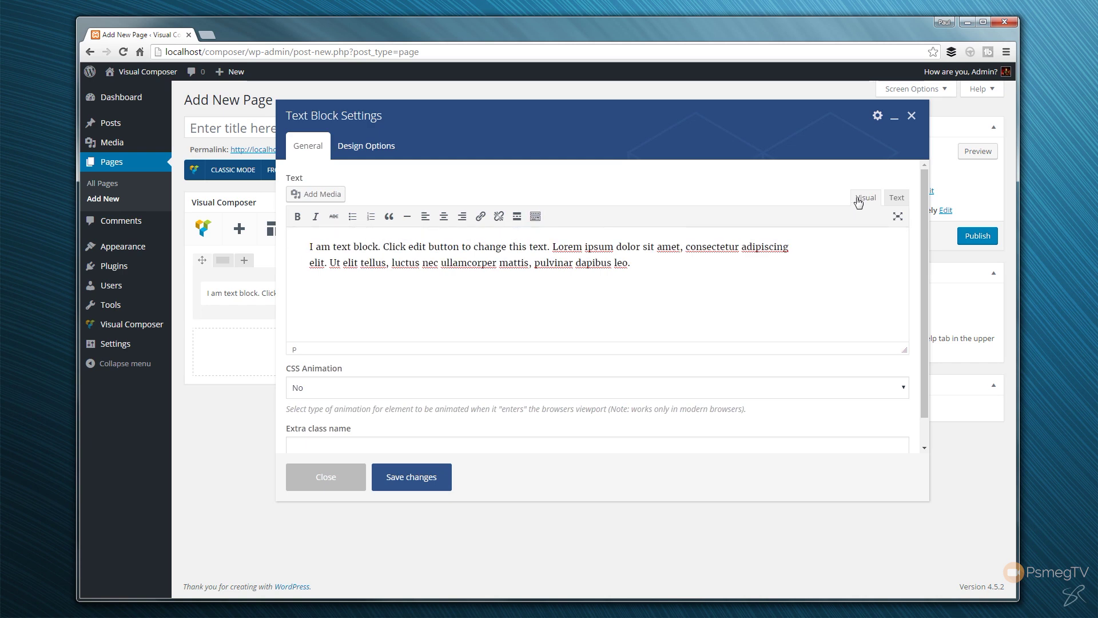
click(897, 198)
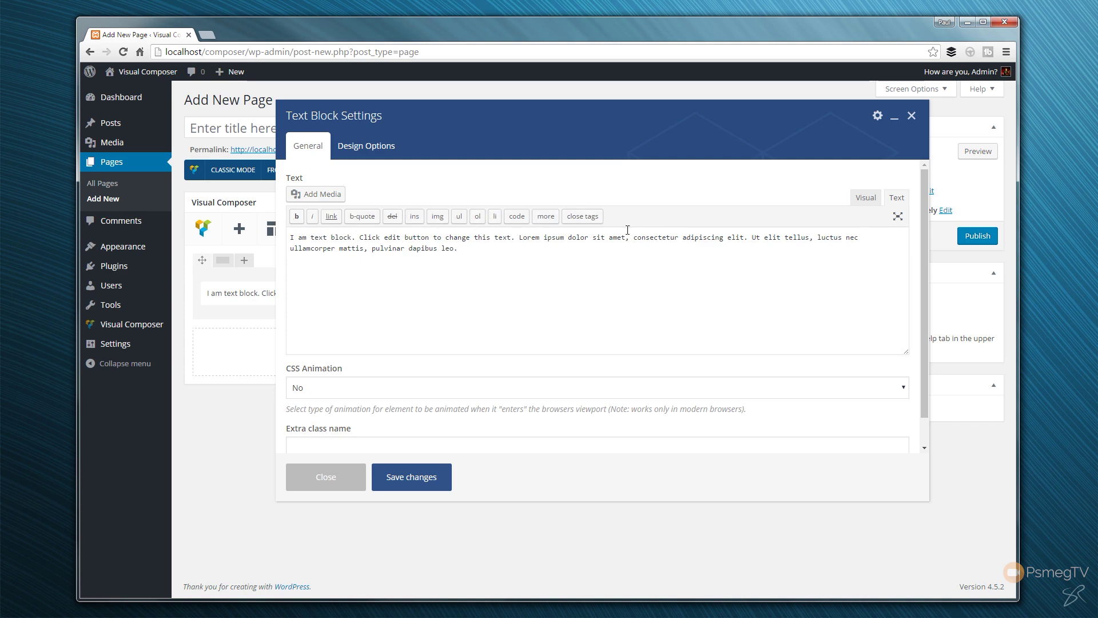
click(866, 206)
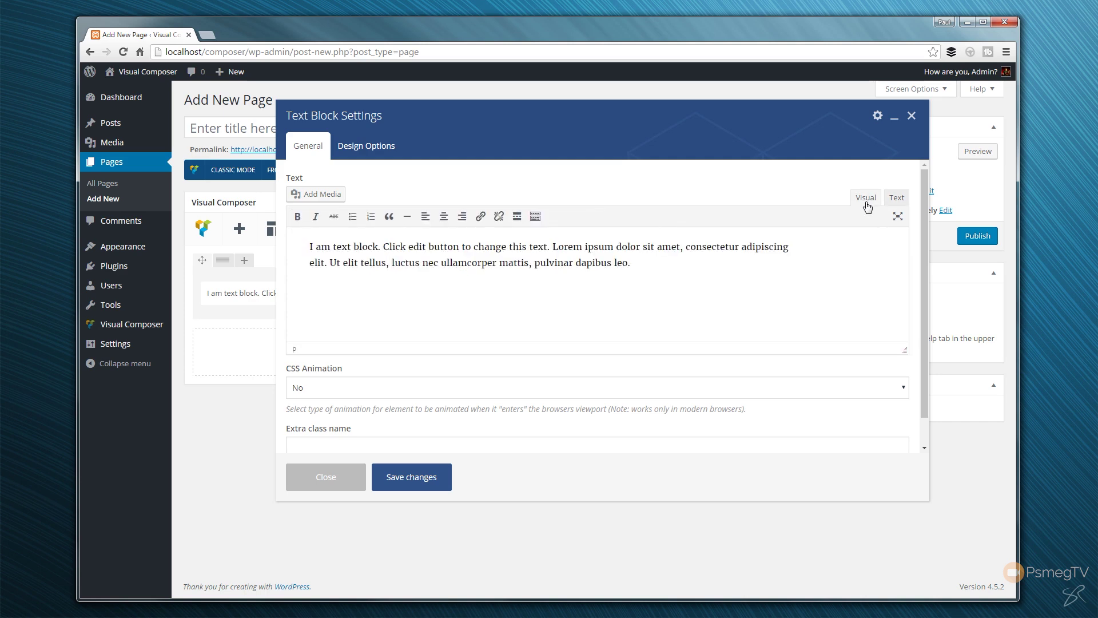
Set the text block's CSS Animation to No
scroll(674, 263, down, 1)
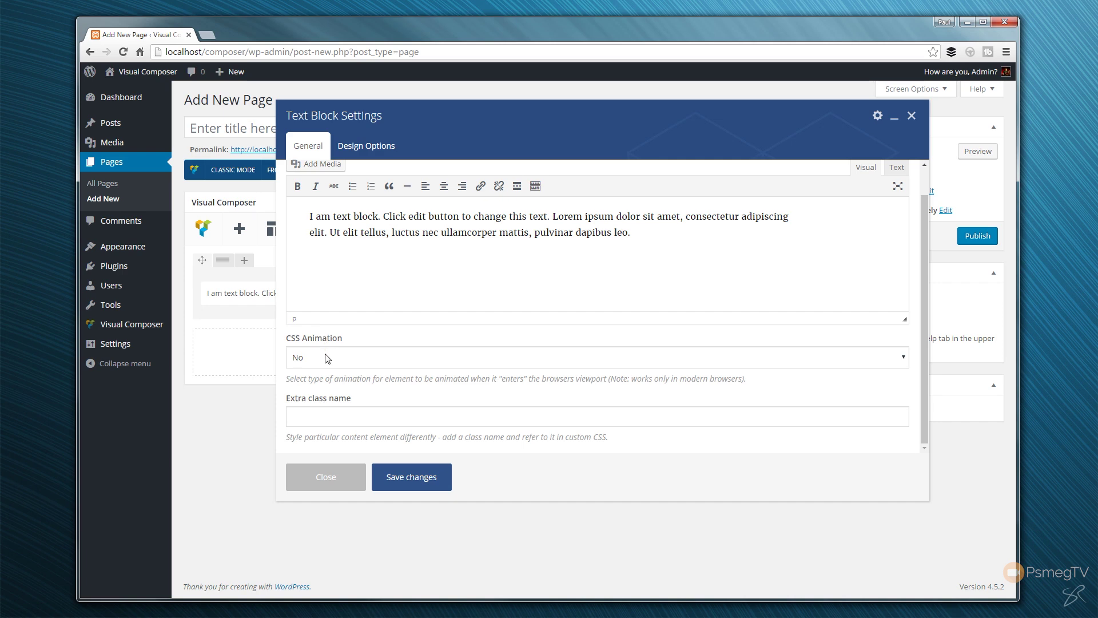
click(327, 358)
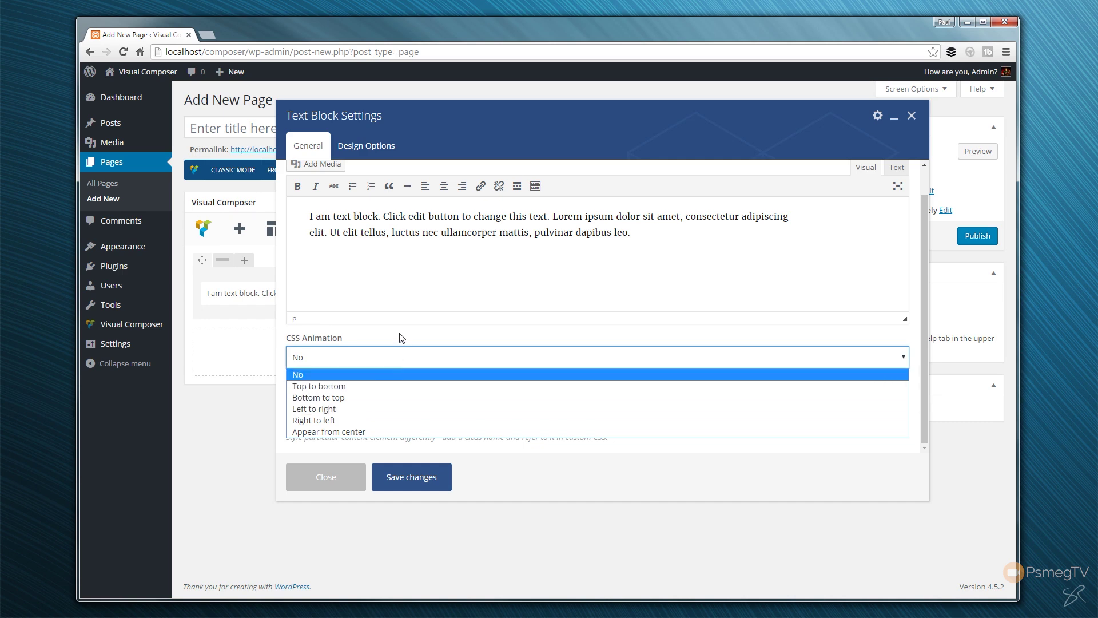
click(355, 374)
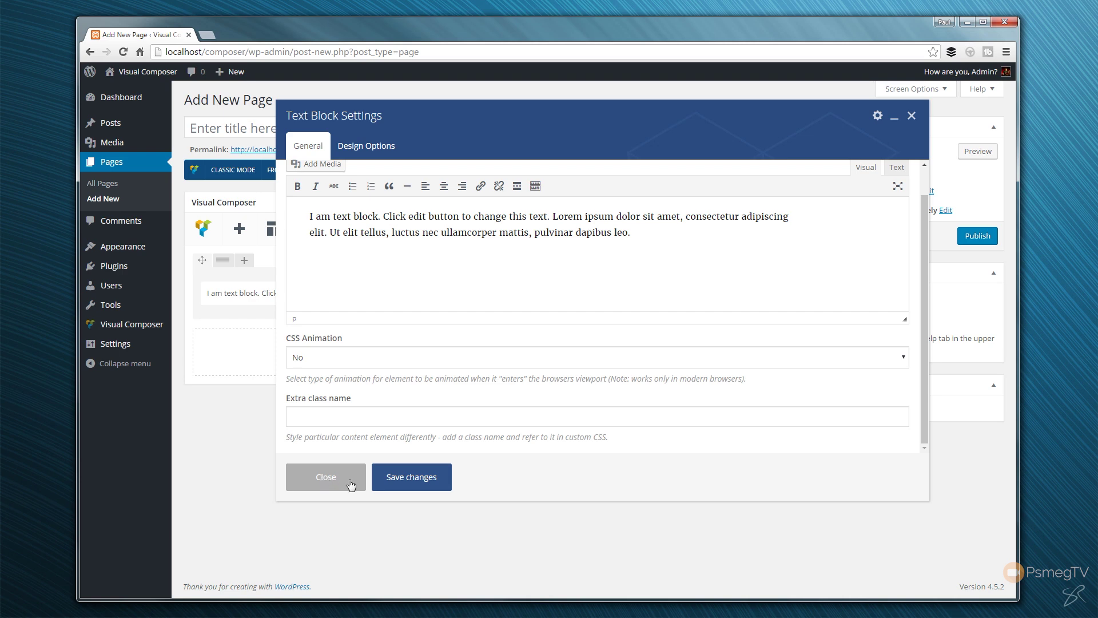
Close the text block settings and dismiss the Control Elements tour tip
click(434, 482)
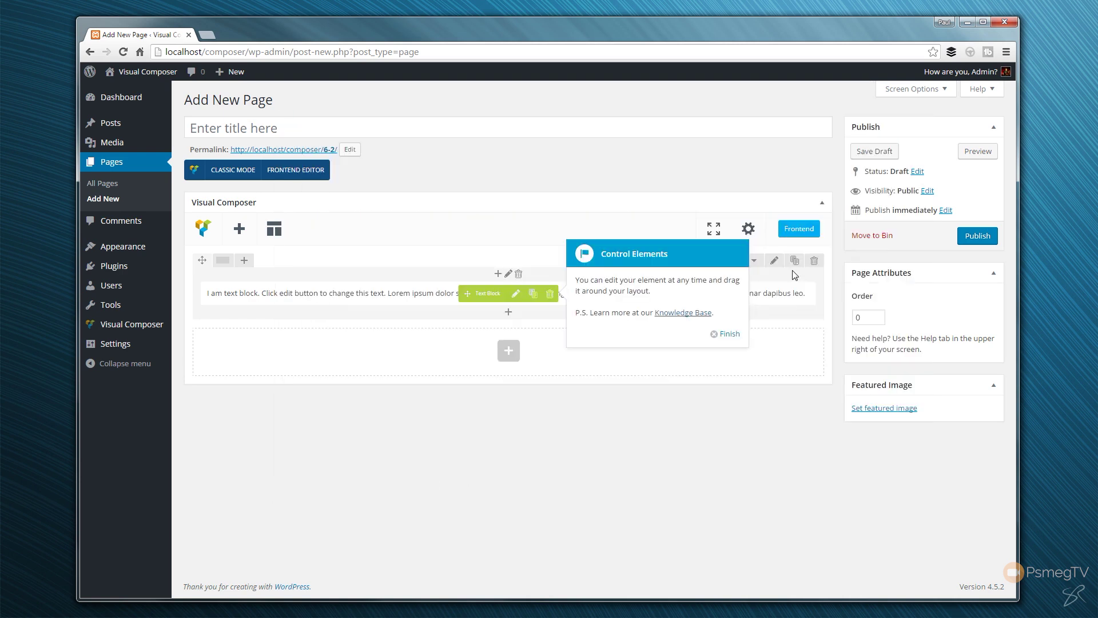
click(726, 334)
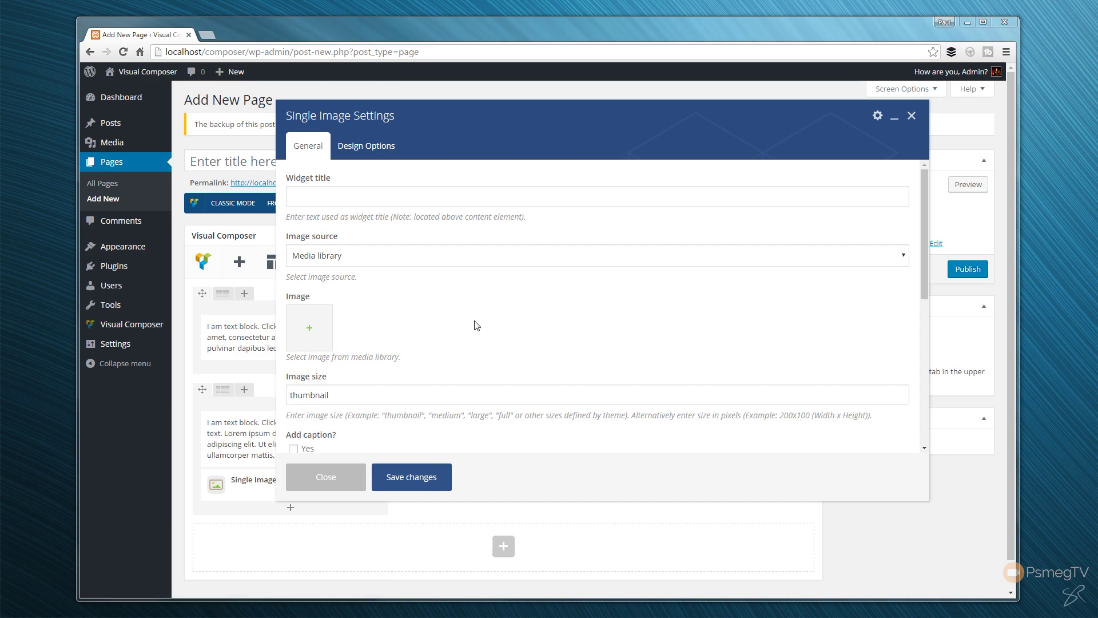
Show the Single Image element's Design Options after looking through its settings
scroll(478, 325, down, 6)
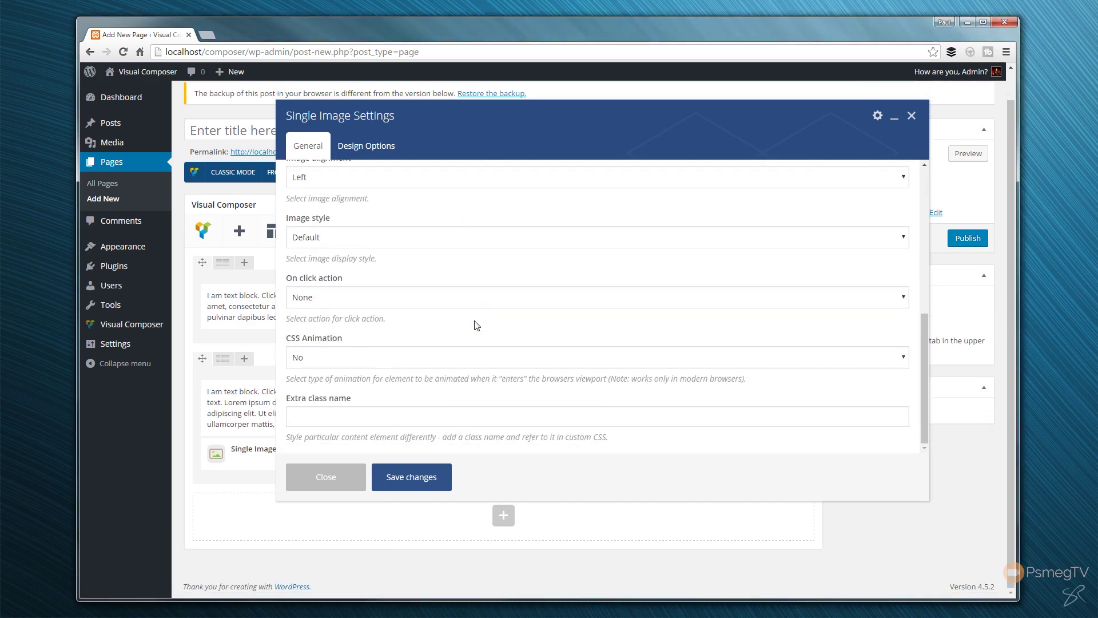
scroll(475, 324, up, 6)
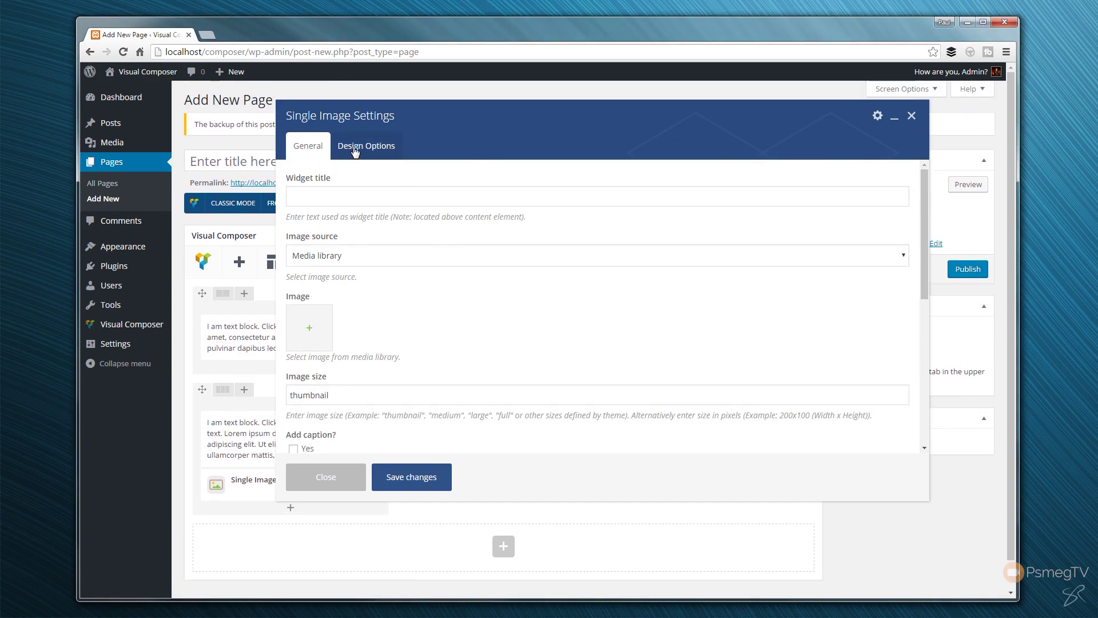
click(353, 147)
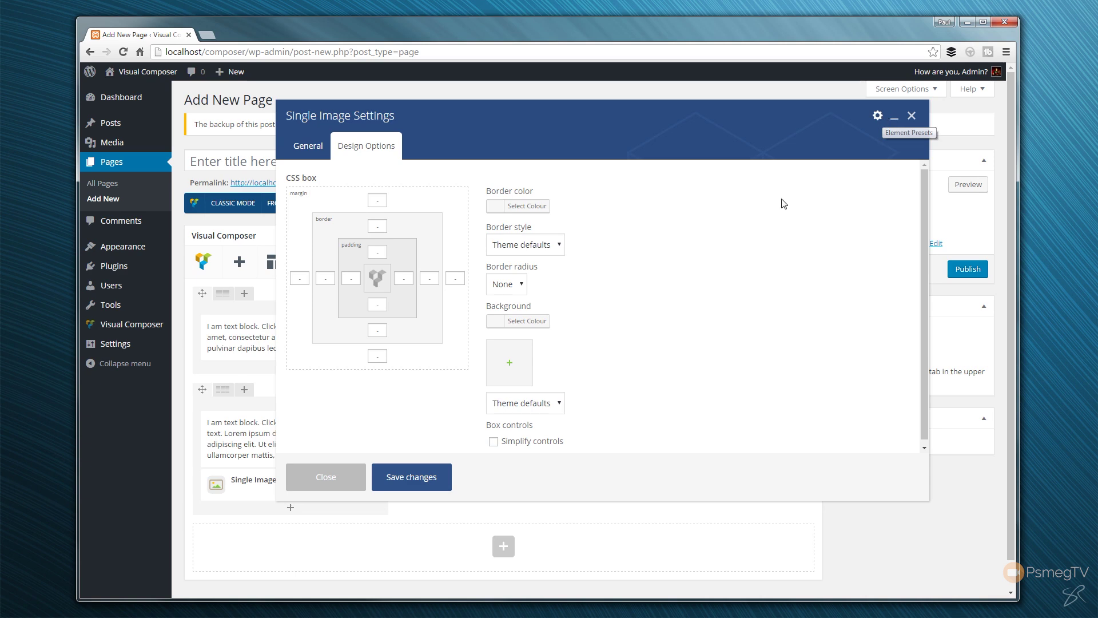
click(304, 150)
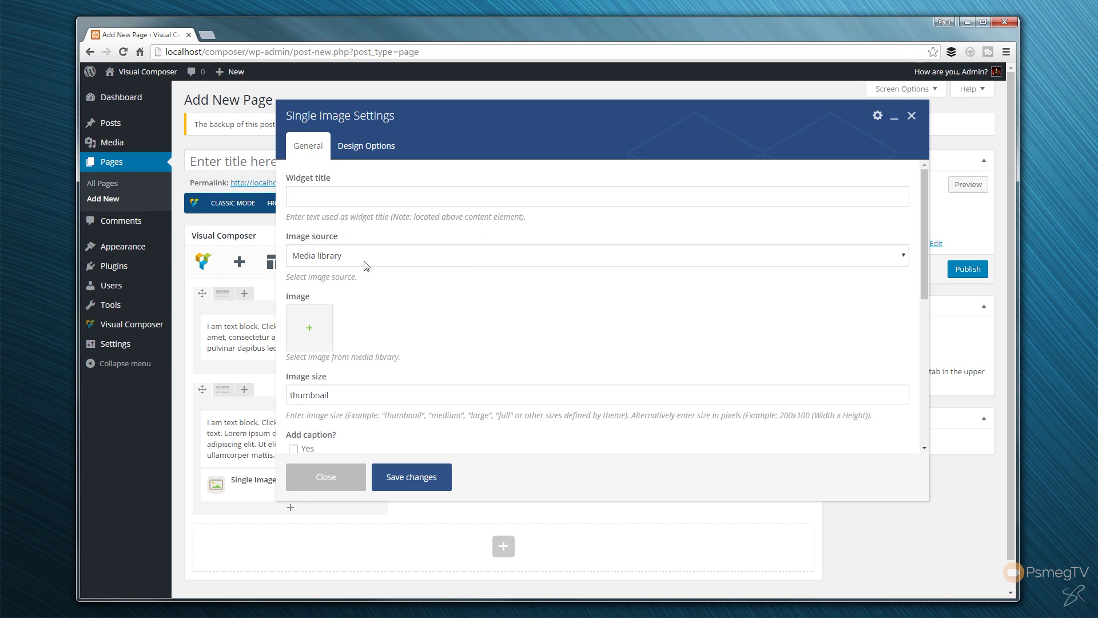
click(301, 194)
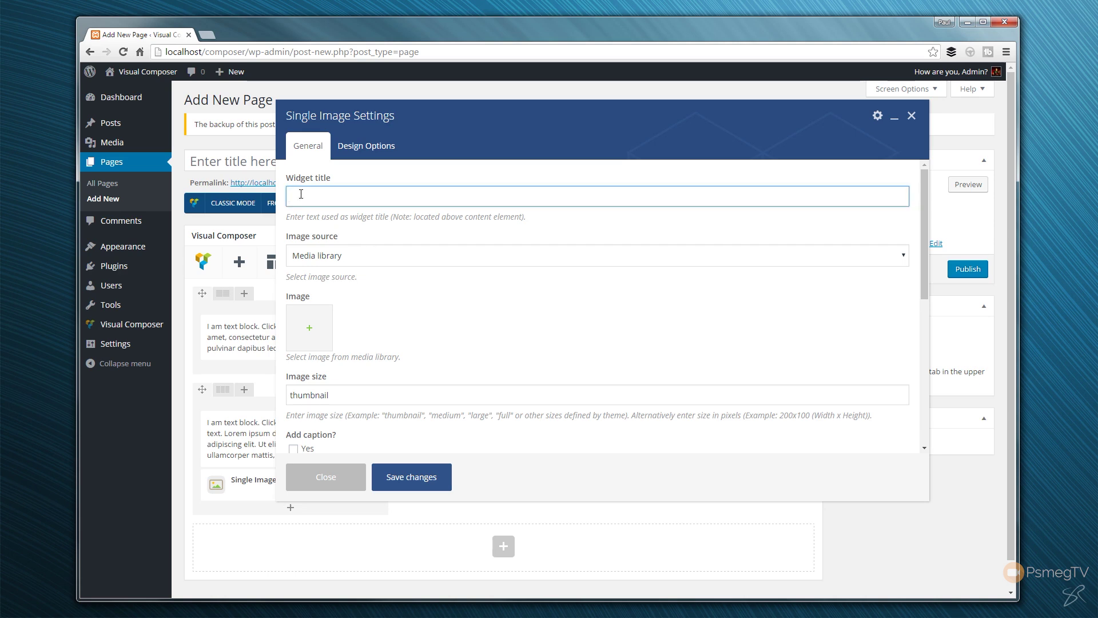
click(339, 258)
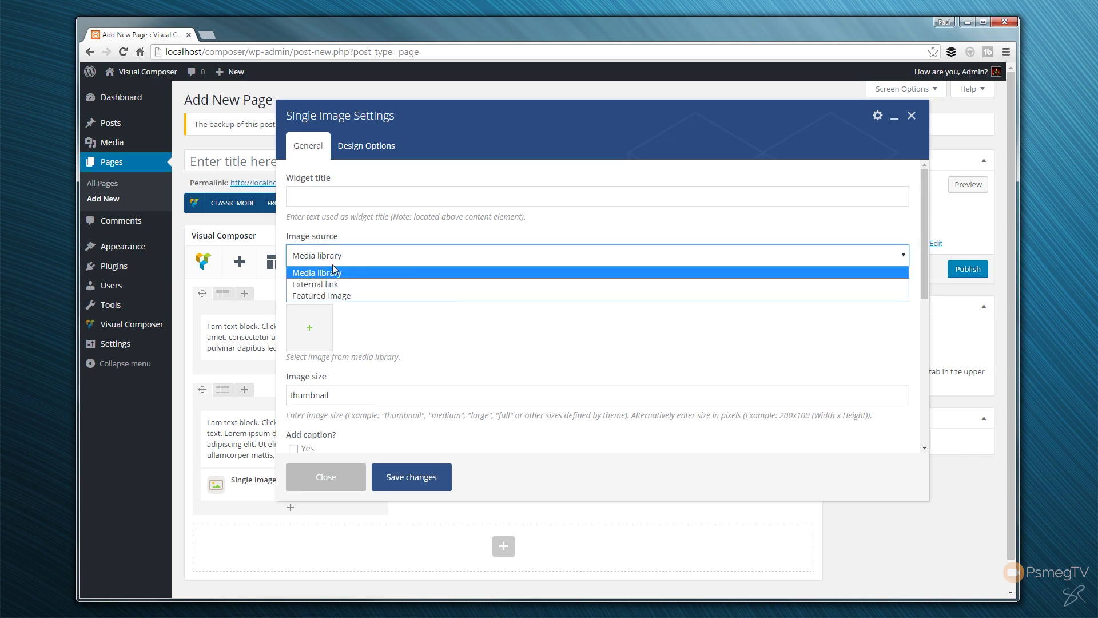
click(372, 329)
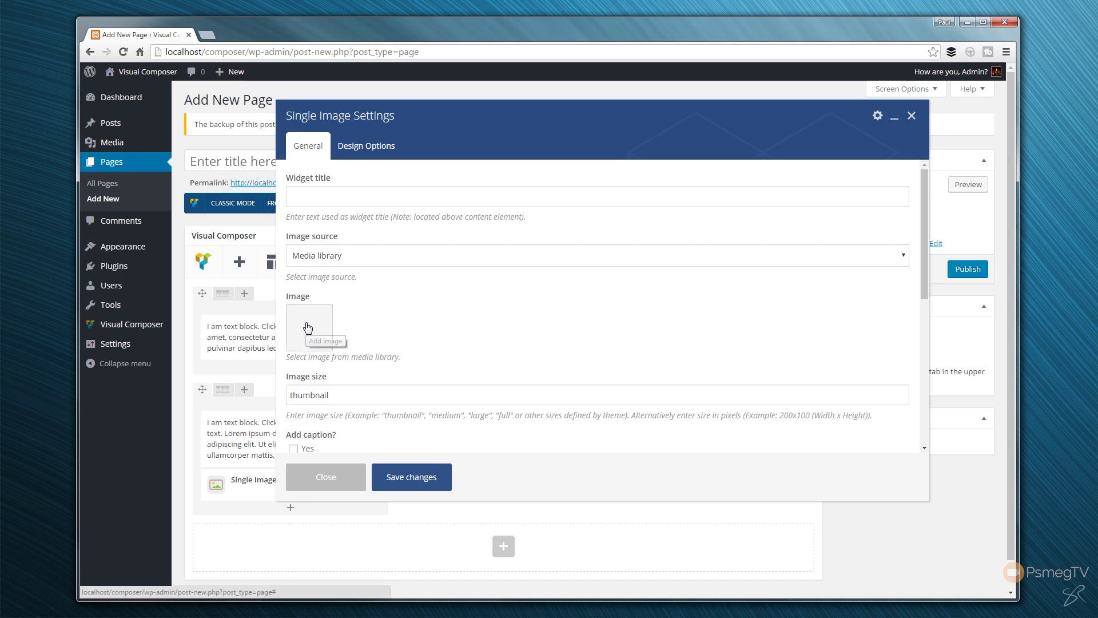
scroll(479, 323, down, 2)
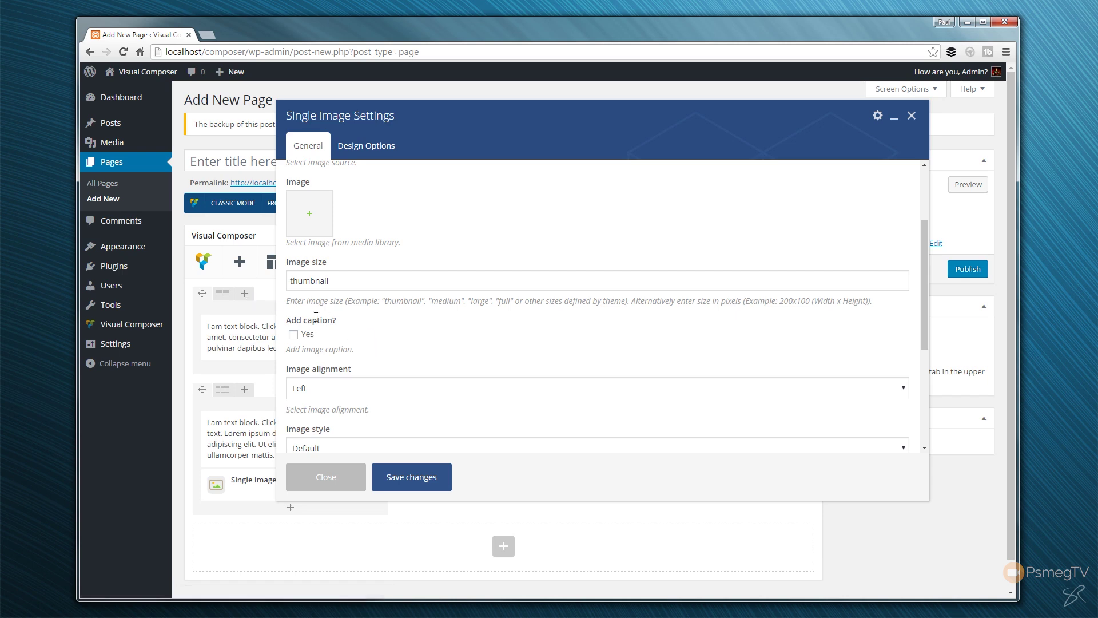
scroll(407, 343, down, 2)
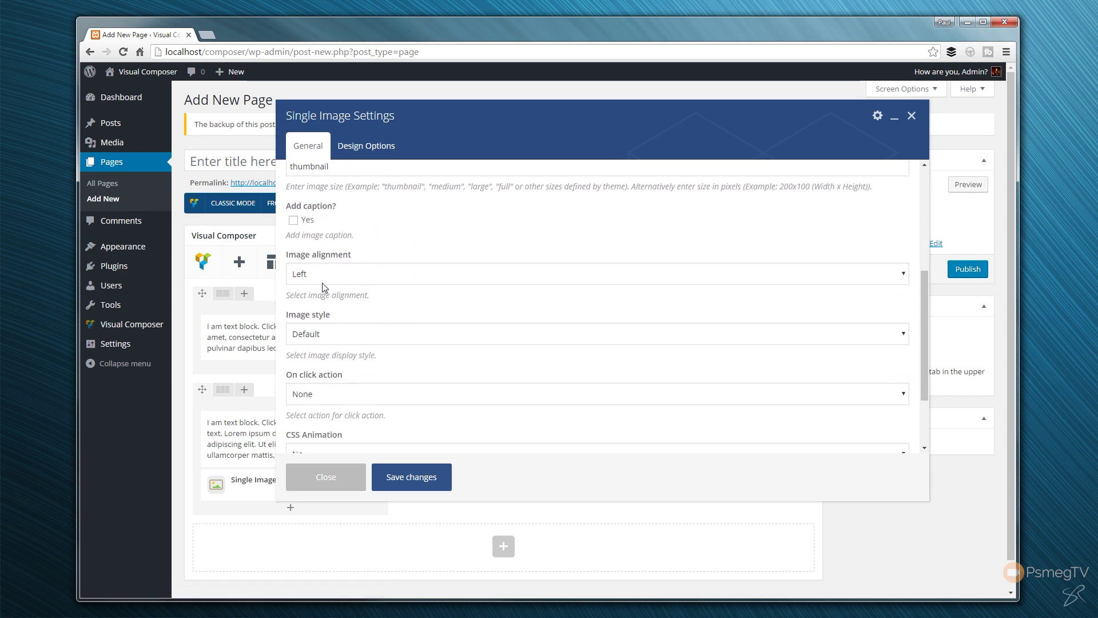
click(320, 277)
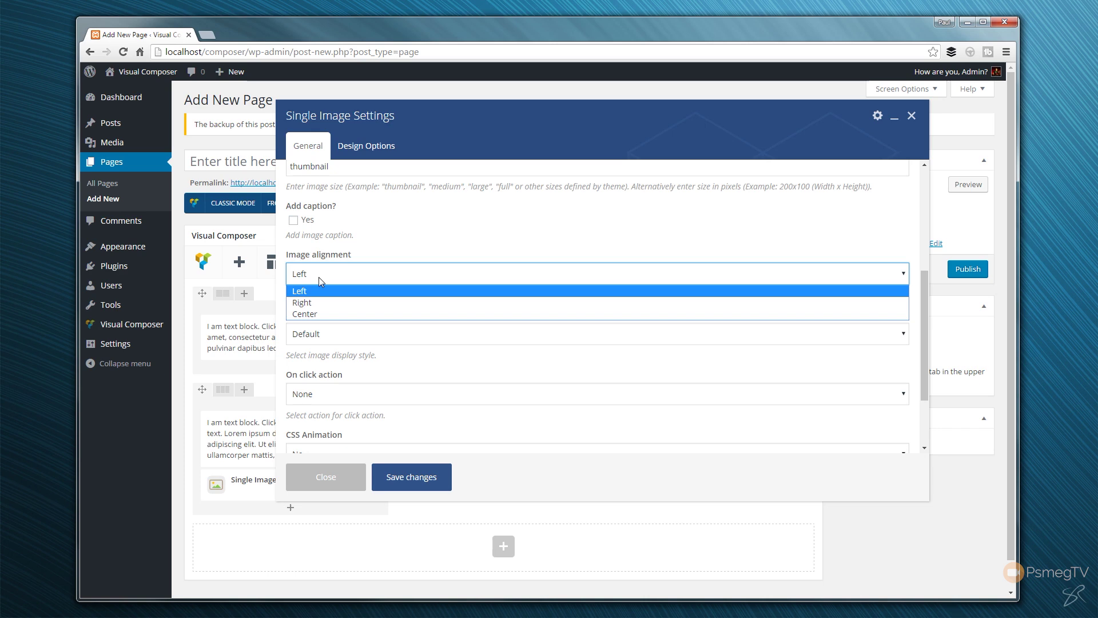
click(428, 229)
click(325, 334)
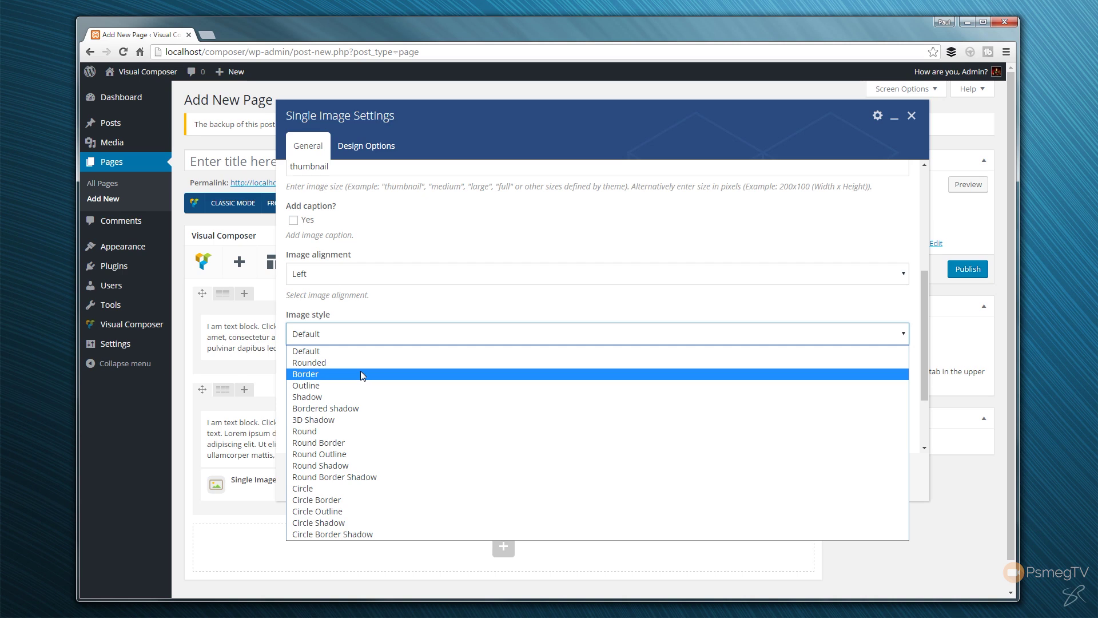
click(408, 308)
scroll(447, 362, down, 3)
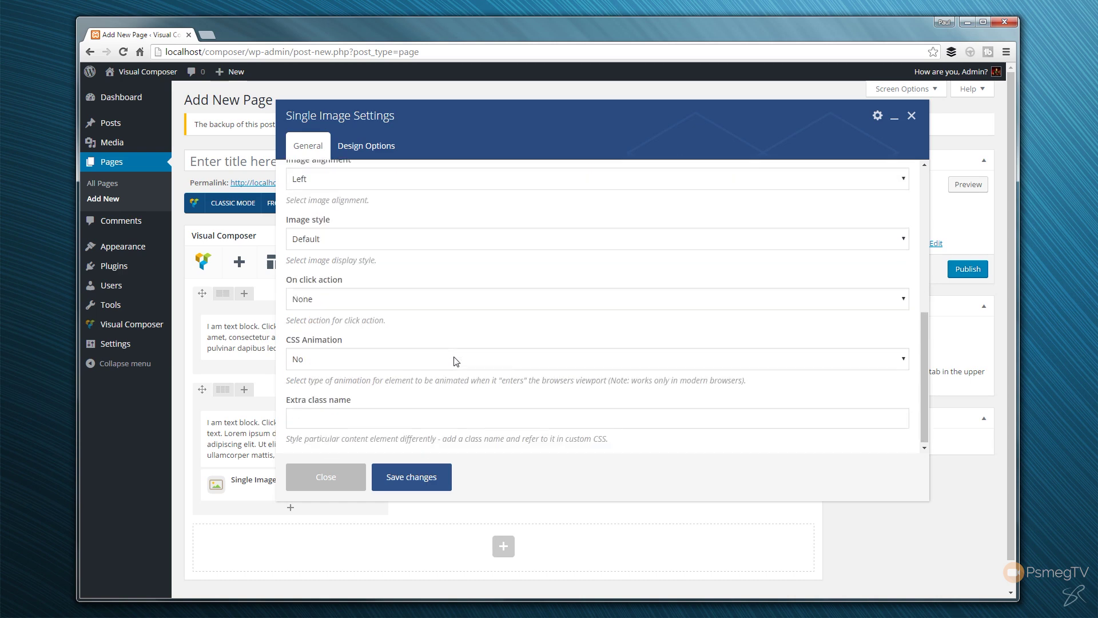
click(386, 298)
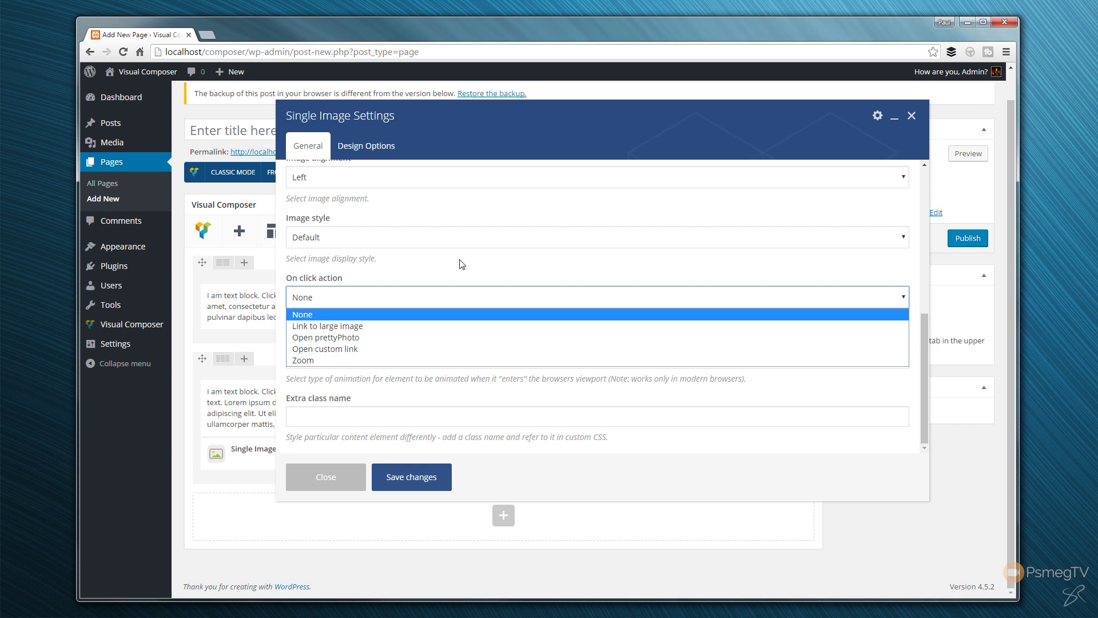
click(320, 314)
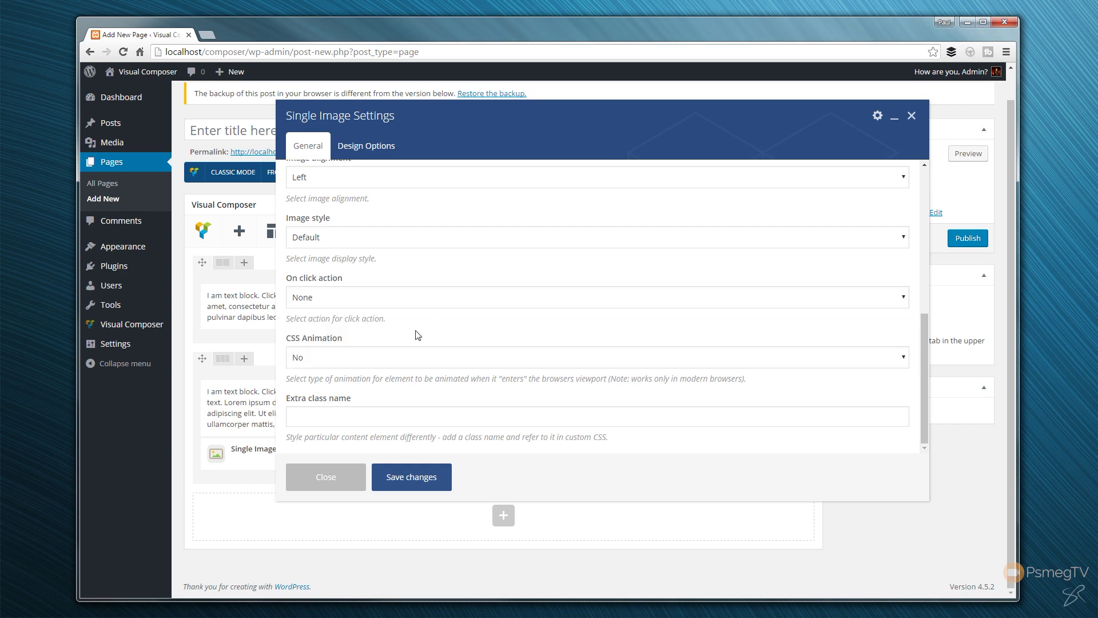
click(319, 356)
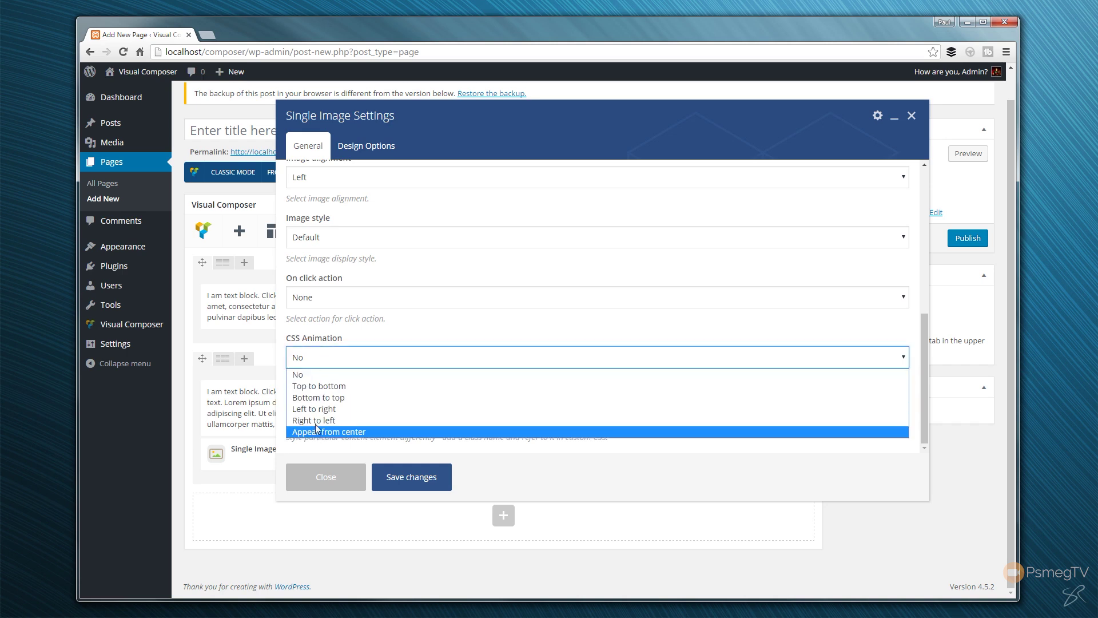
click(415, 332)
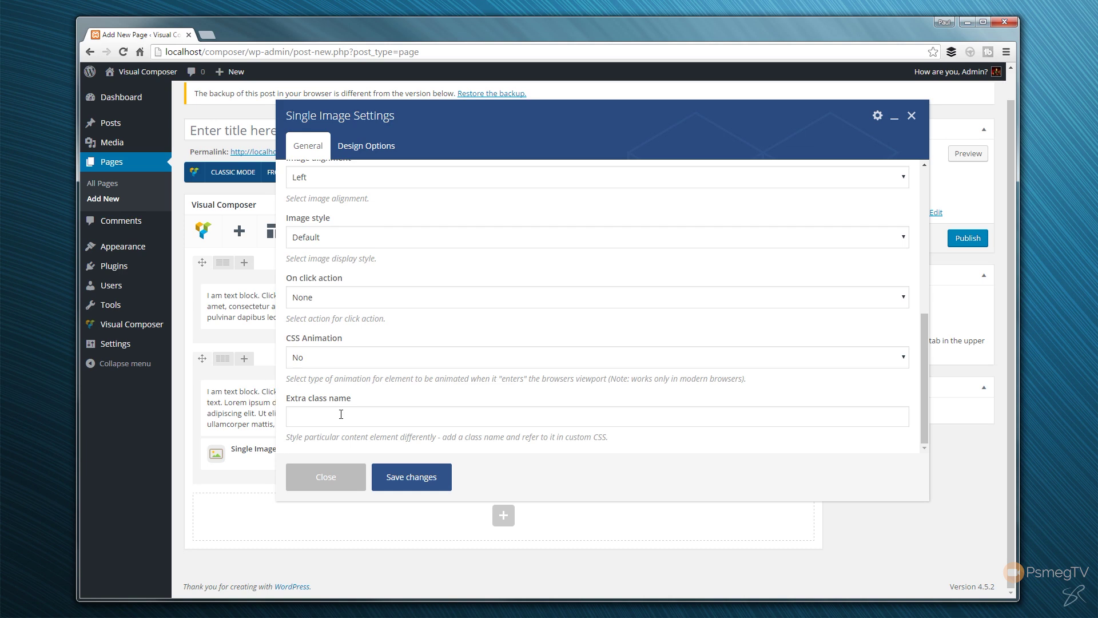
scroll(341, 414, up, 10)
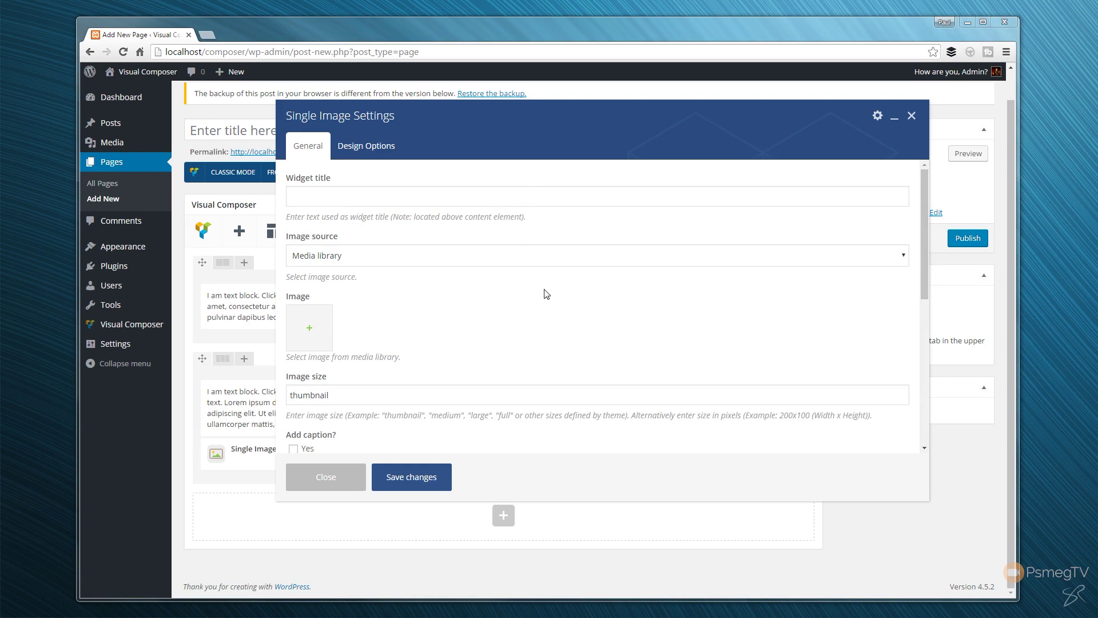
Upload image.jpg with alt text 'Test' and set it as the element's image
click(314, 334)
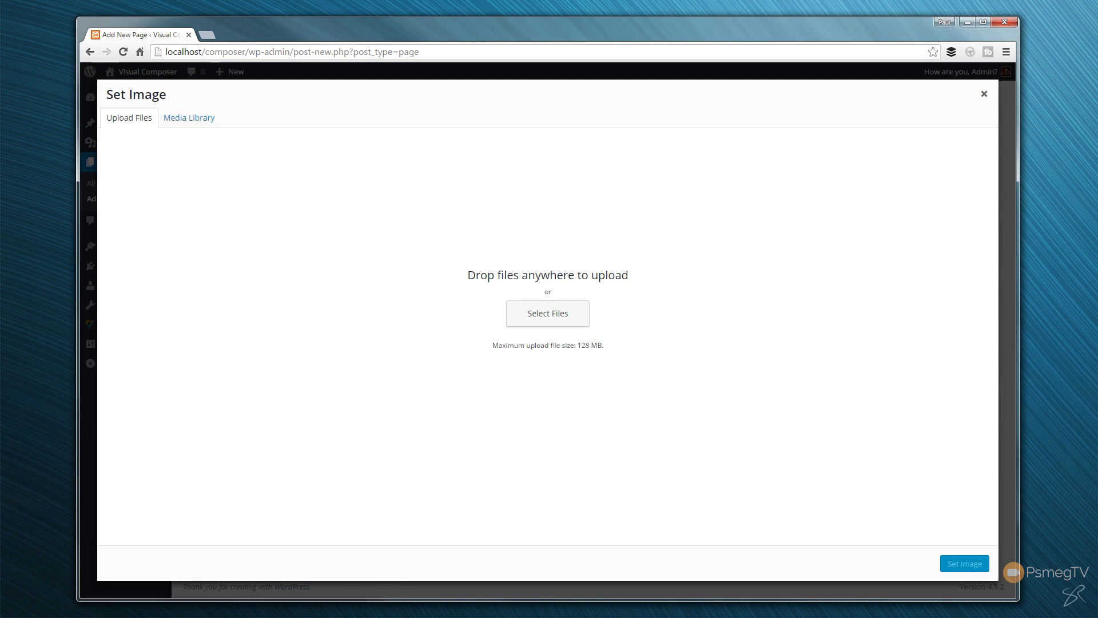
drag(0, 323, 409, 272)
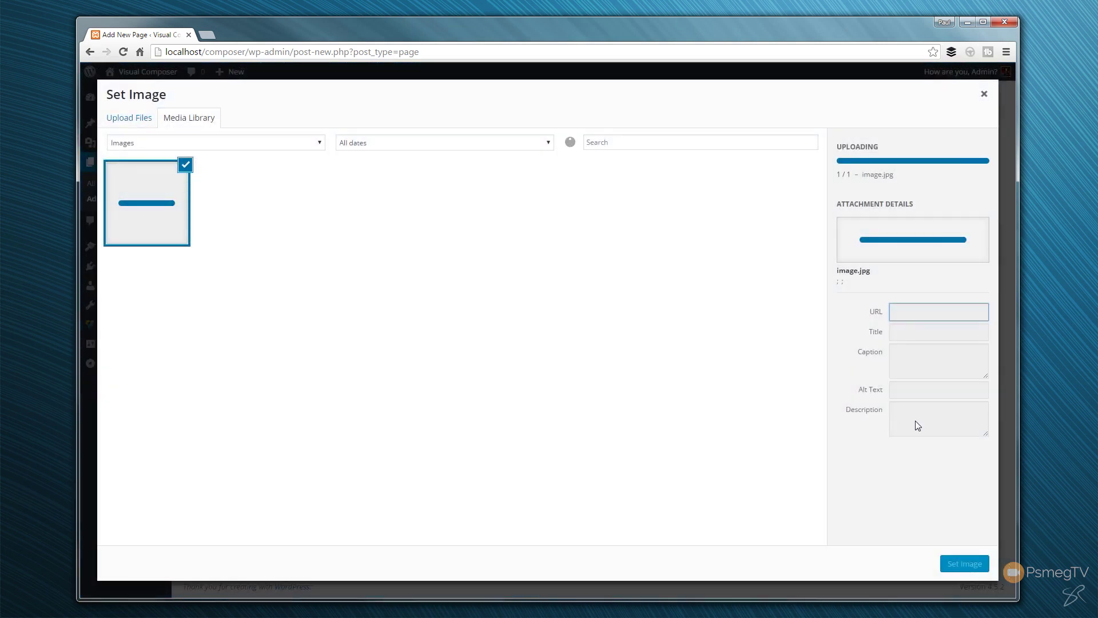
click(939, 402)
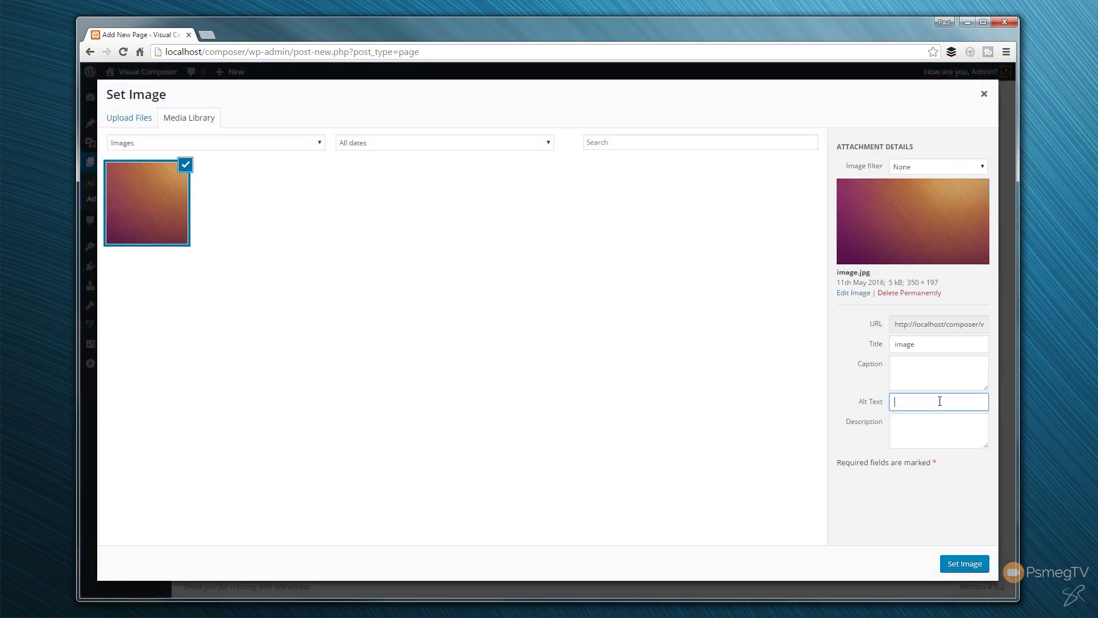
text(Test)
click(929, 427)
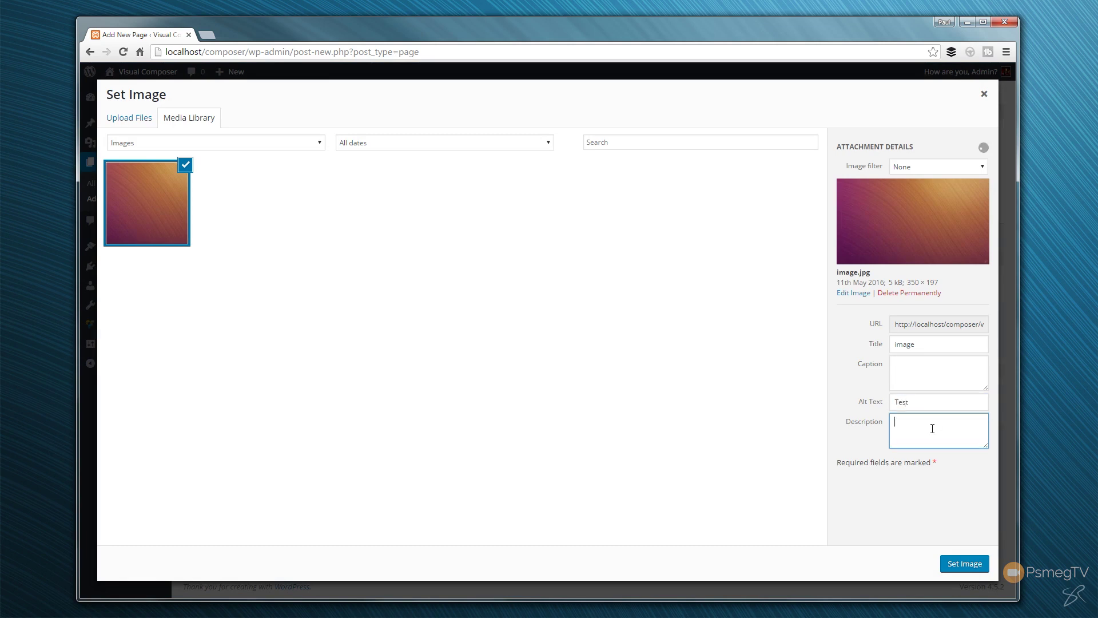
click(953, 563)
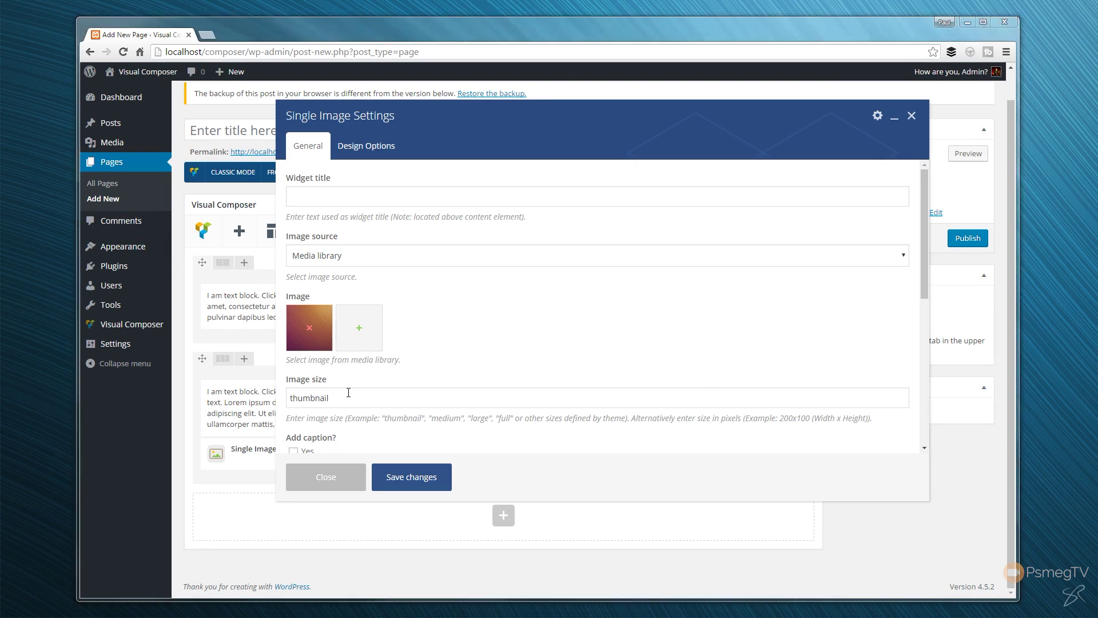
Set the image size to 350x197 with Center alignment and save the image settings
drag(348, 392, 288, 398)
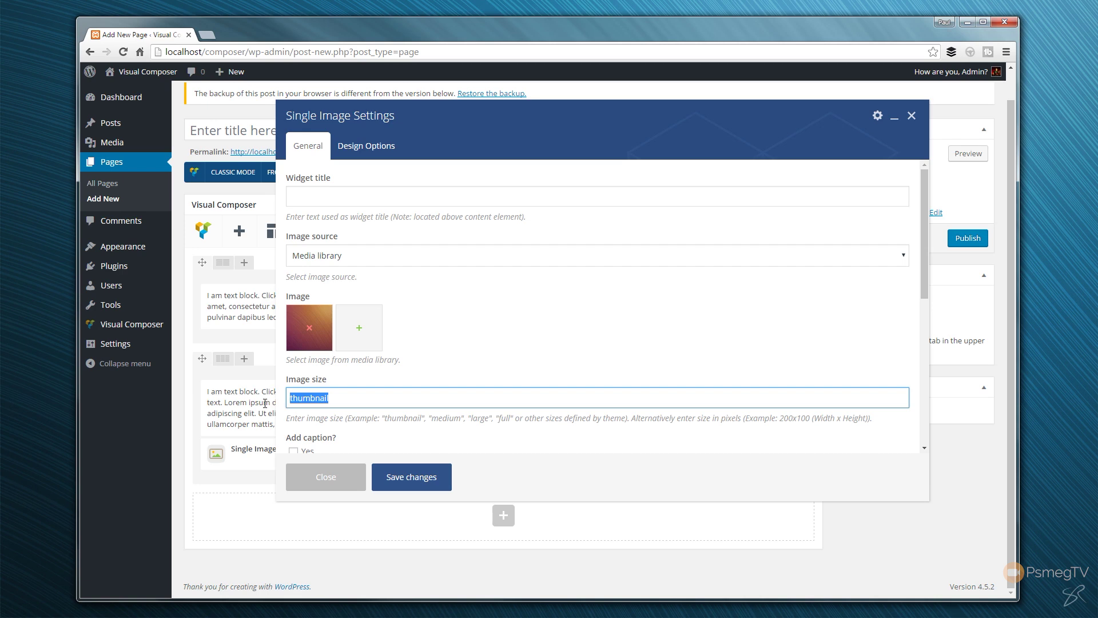
key(BackSpace)
text(350x197)
scroll(554, 341, down, 4)
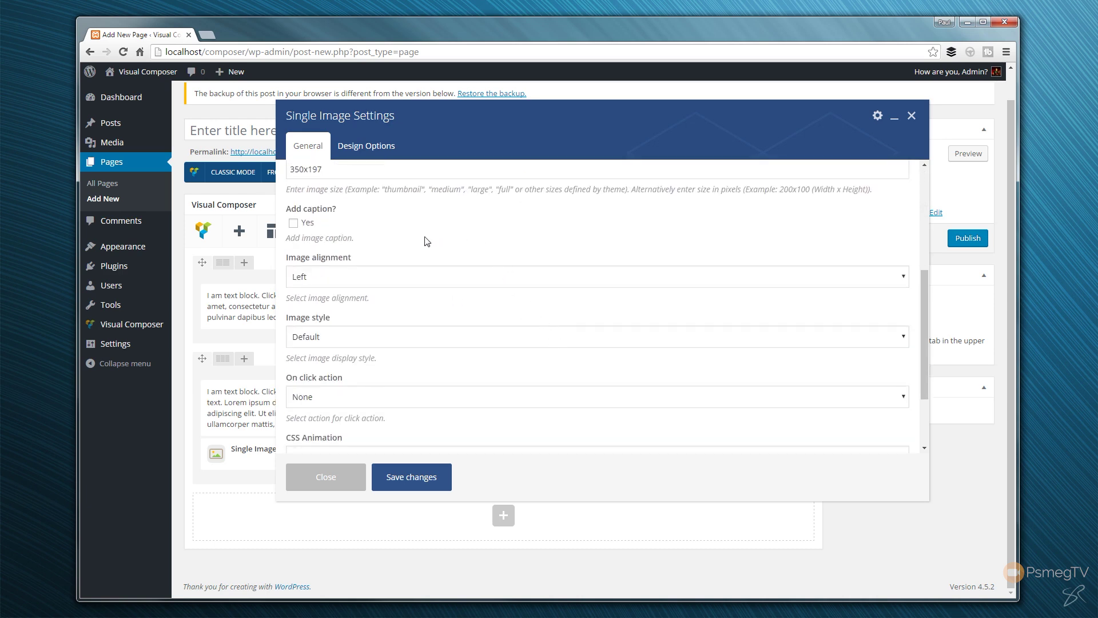
click(346, 277)
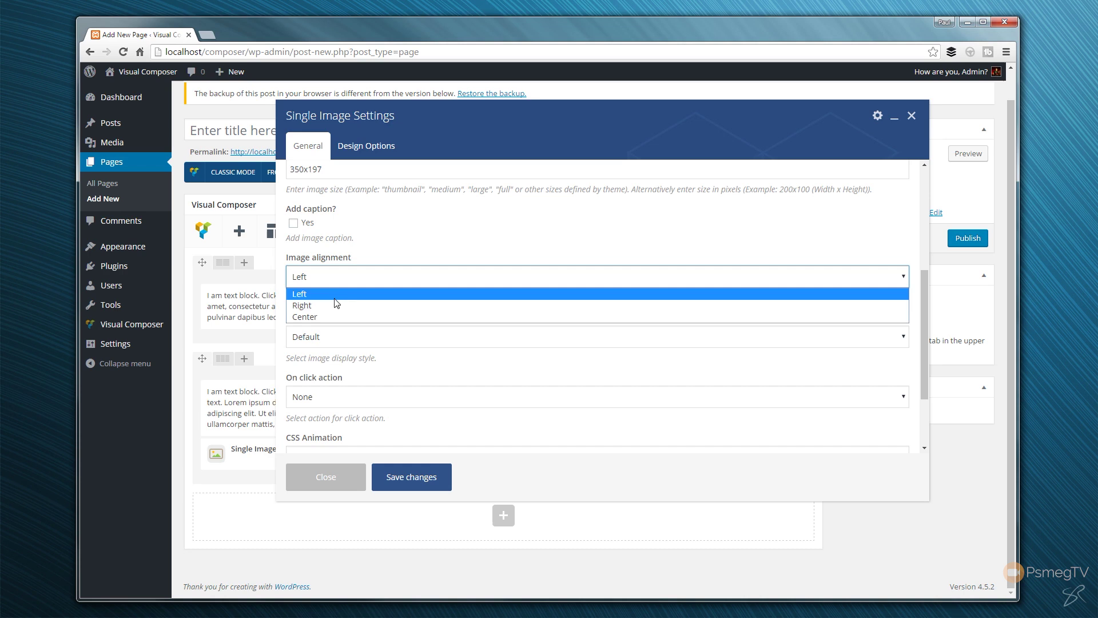
click(333, 313)
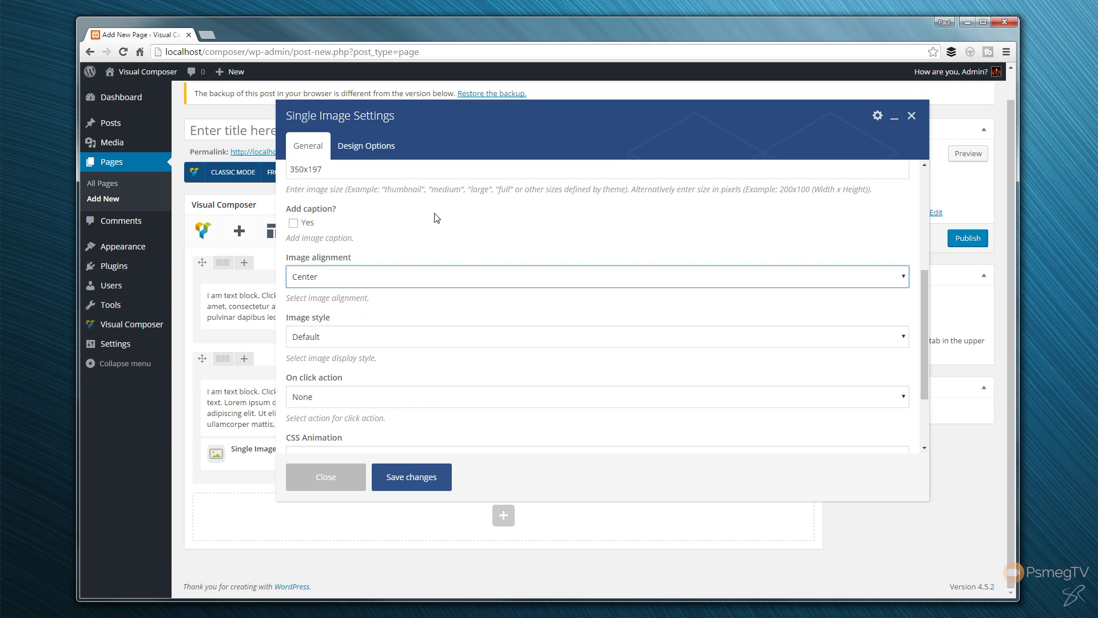
click(417, 479)
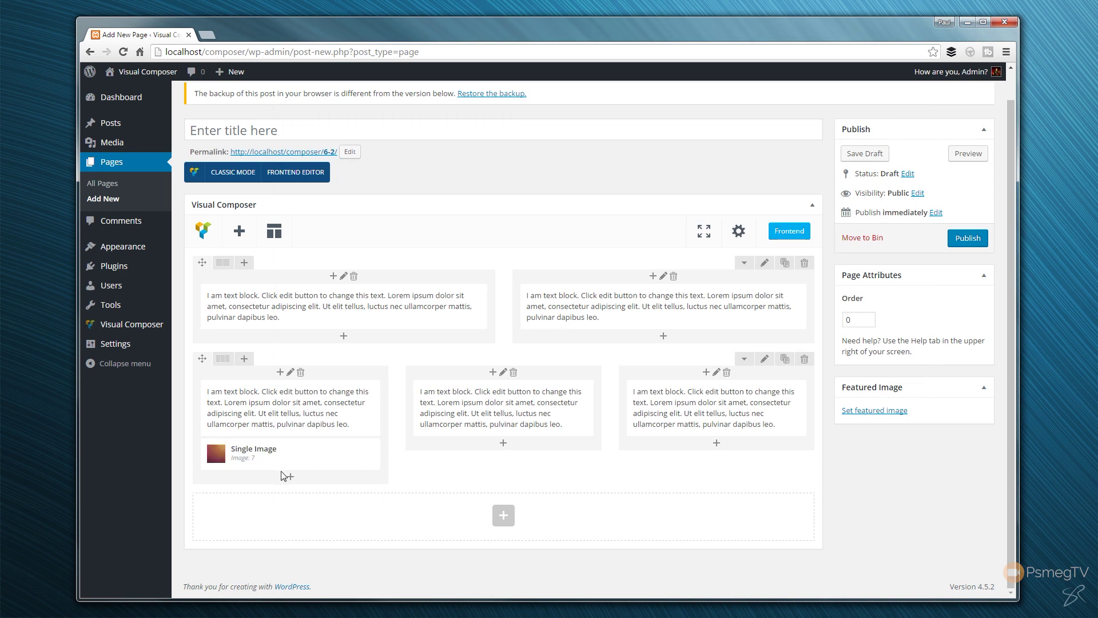
Move the image above the first column's text, duplicate it twice, and drag a copy into the second column
mouse_move(227, 467)
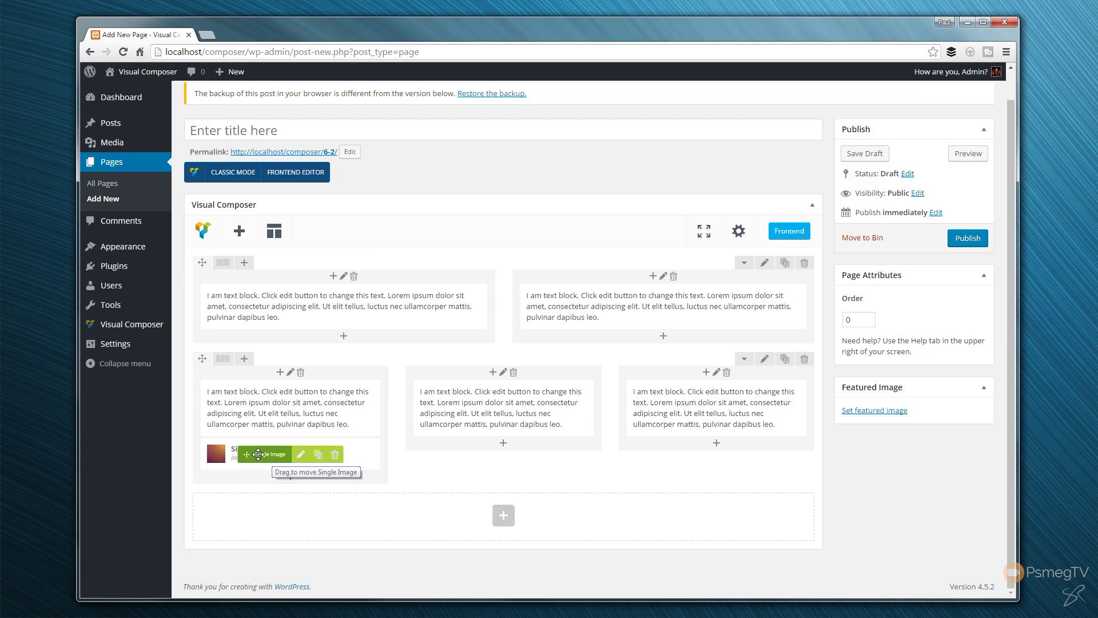
drag(258, 456, 258, 430)
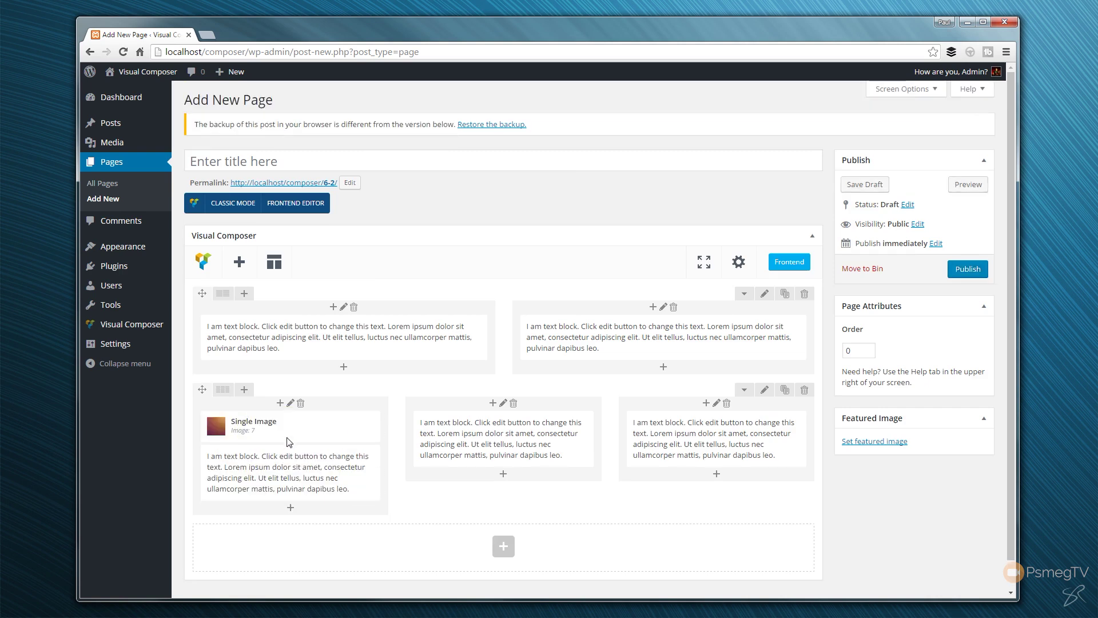
mouse_move(298, 424)
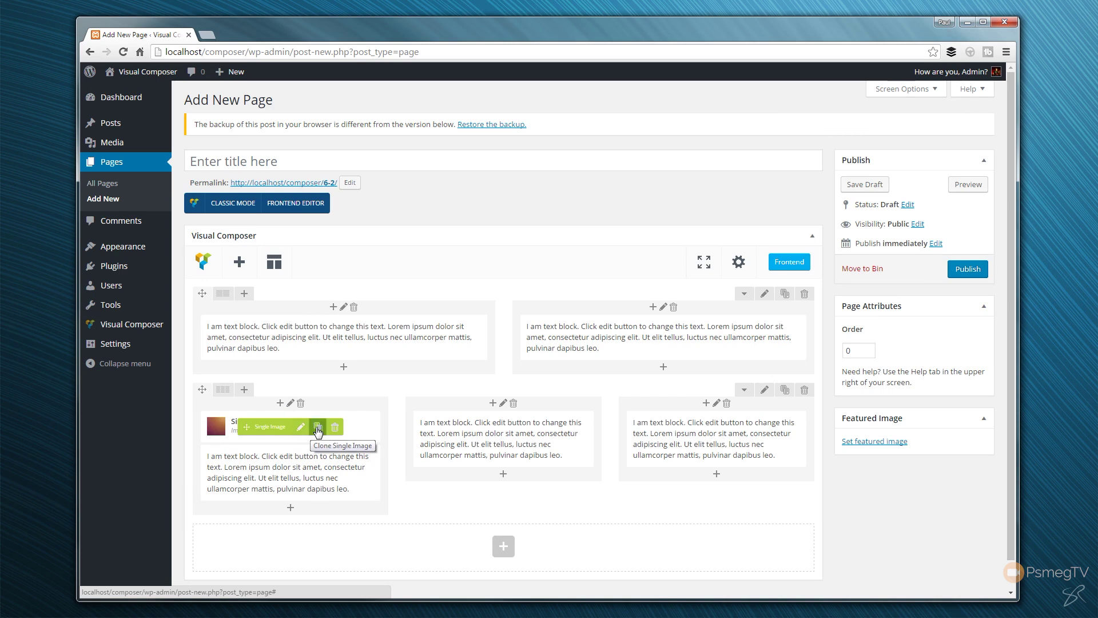
click(318, 427)
click(317, 429)
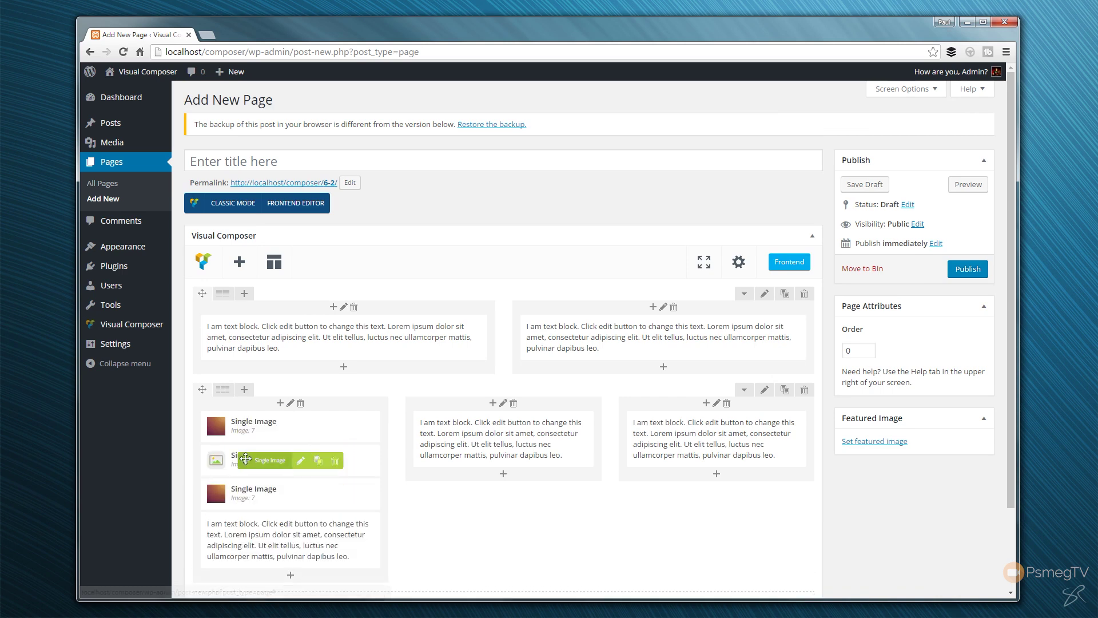
mouse_move(251, 460)
mouse_down()
mouse_move(406, 429)
mouse_move(421, 441)
mouse_move(658, 420)
mouse_move(674, 438)
mouse_up()
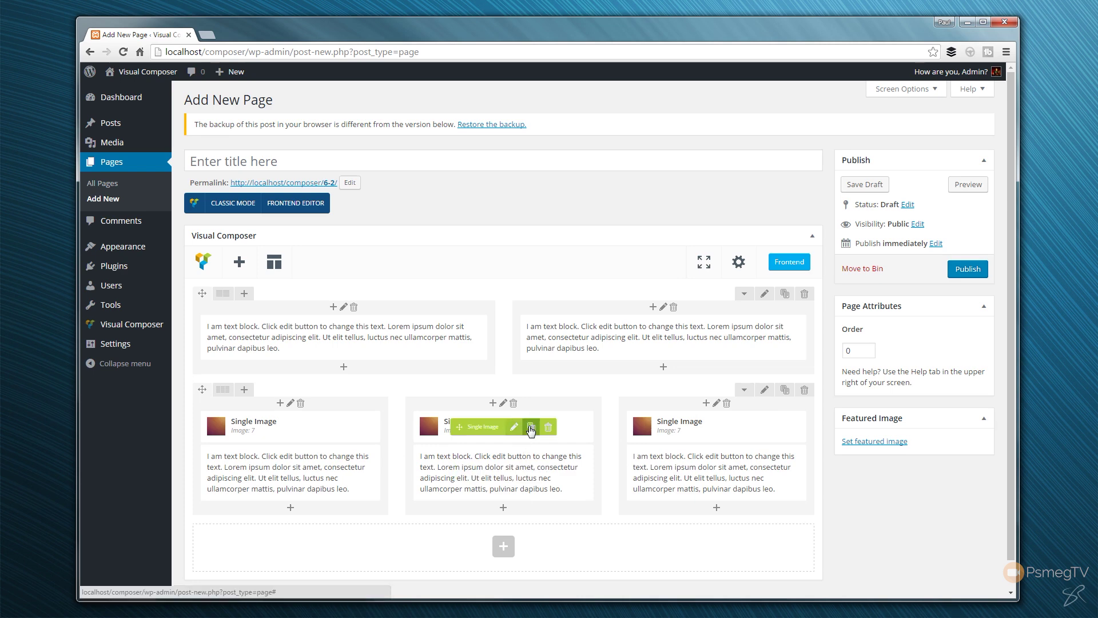
In the middle image's settings, replace the current thumbnail with image.jpg from the Media Library
click(515, 428)
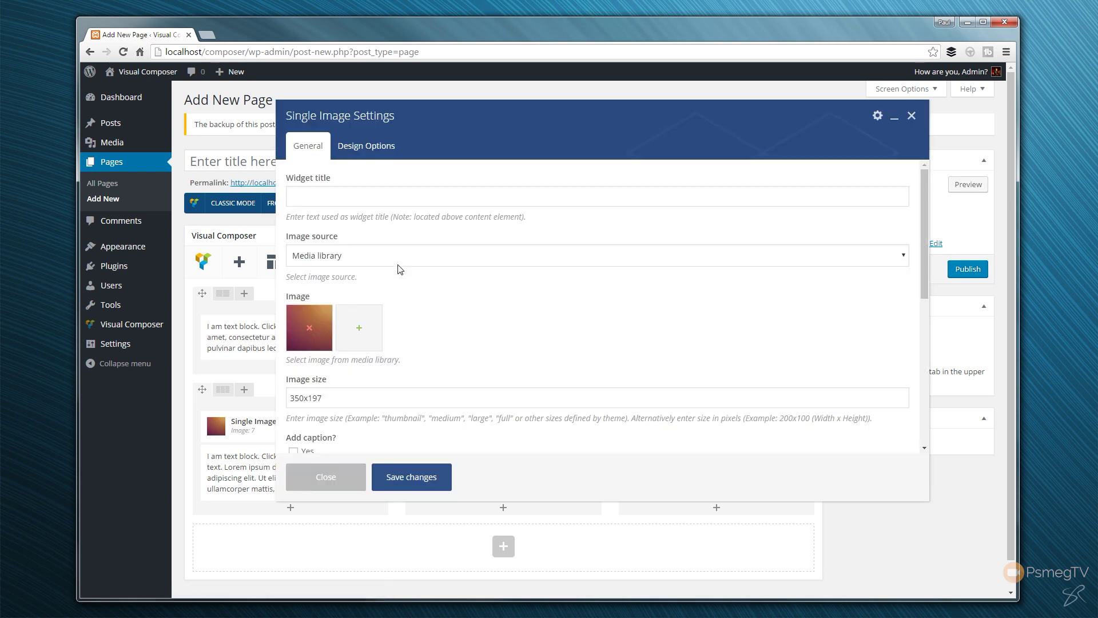
click(310, 328)
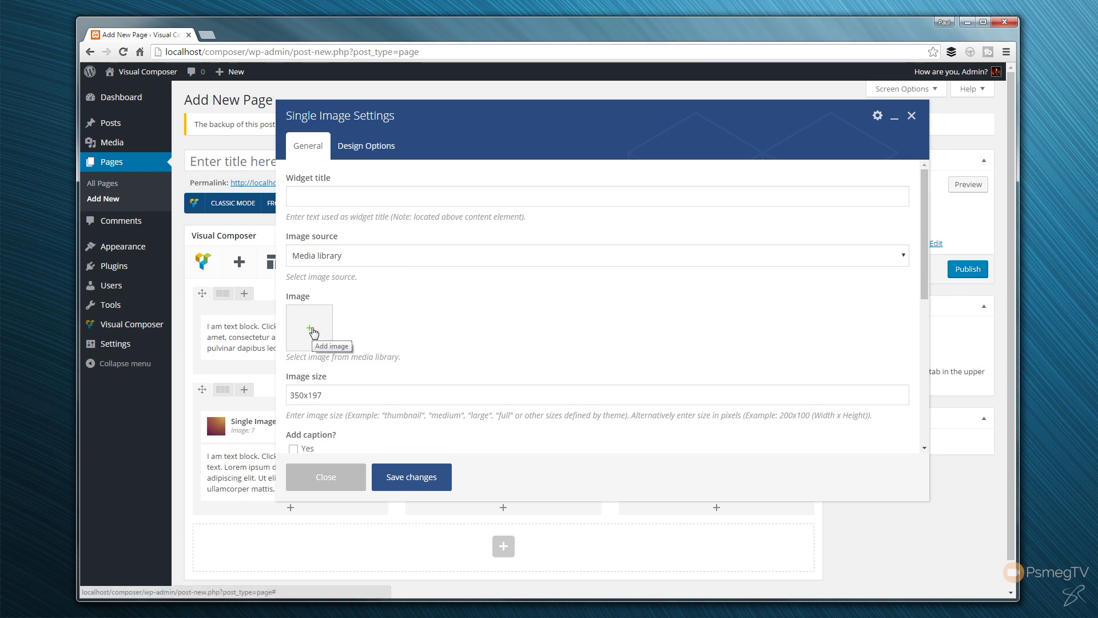
click(311, 331)
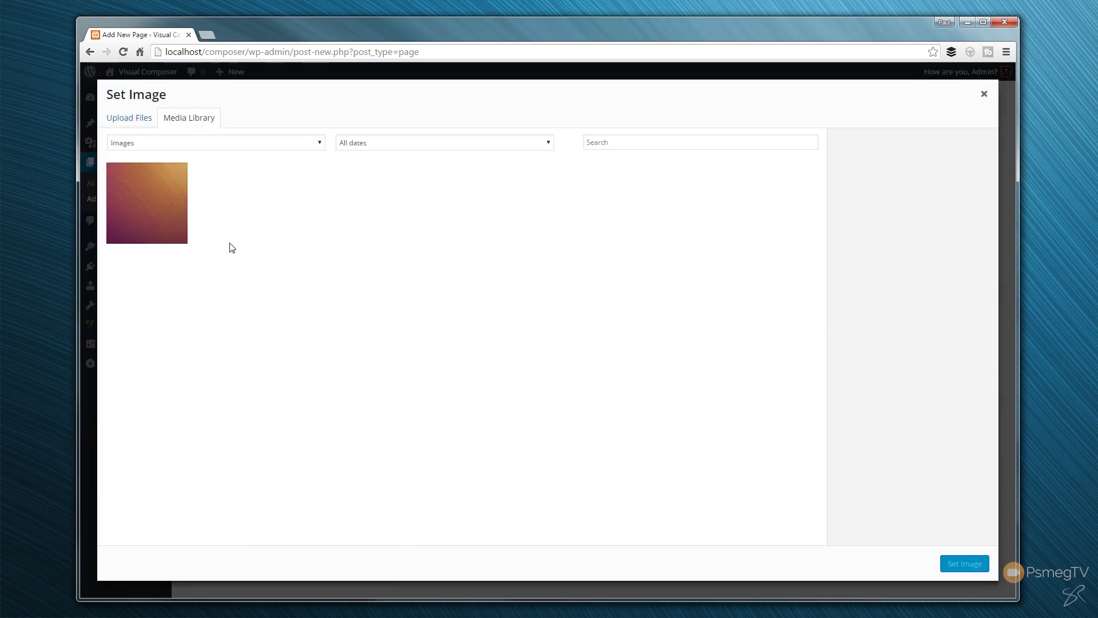
click(156, 206)
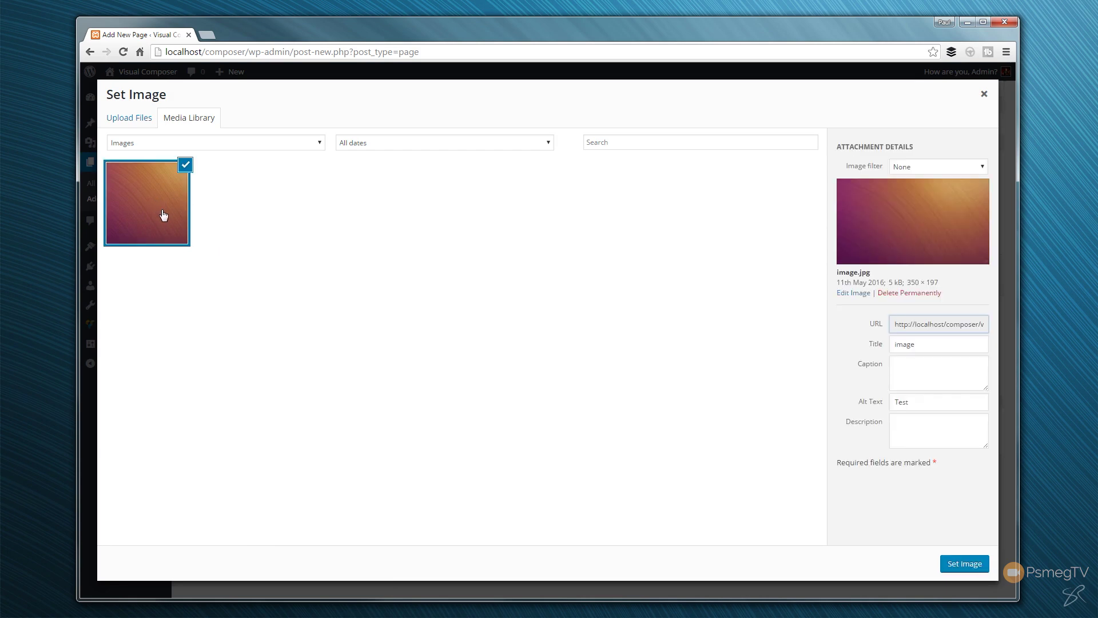
click(962, 566)
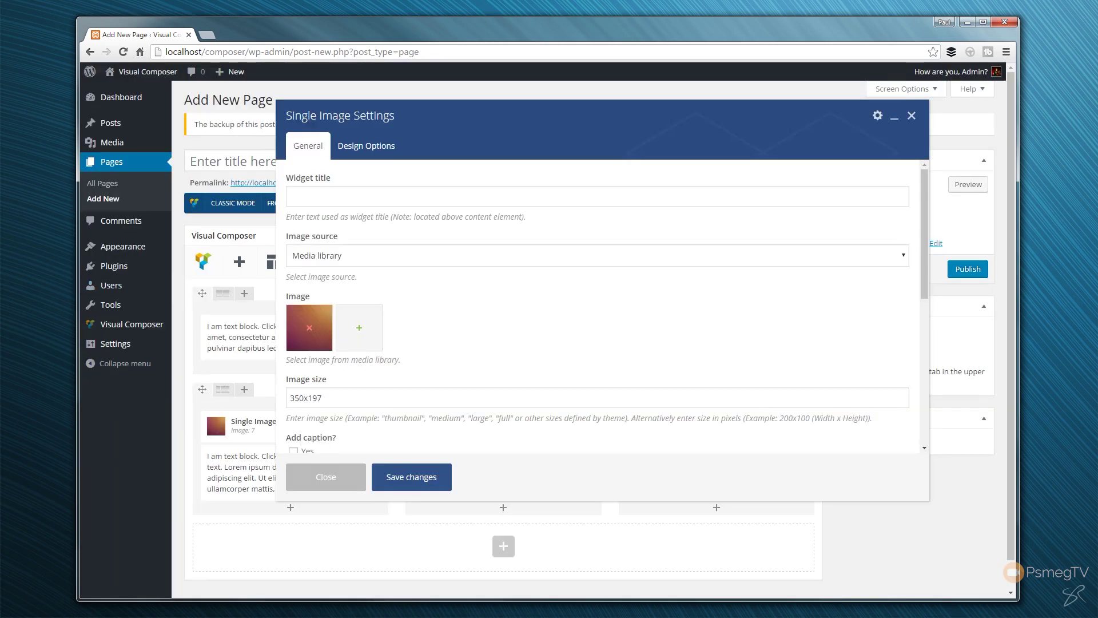
Save the middle image settings and move the three-column image row above the two-column text row
click(420, 480)
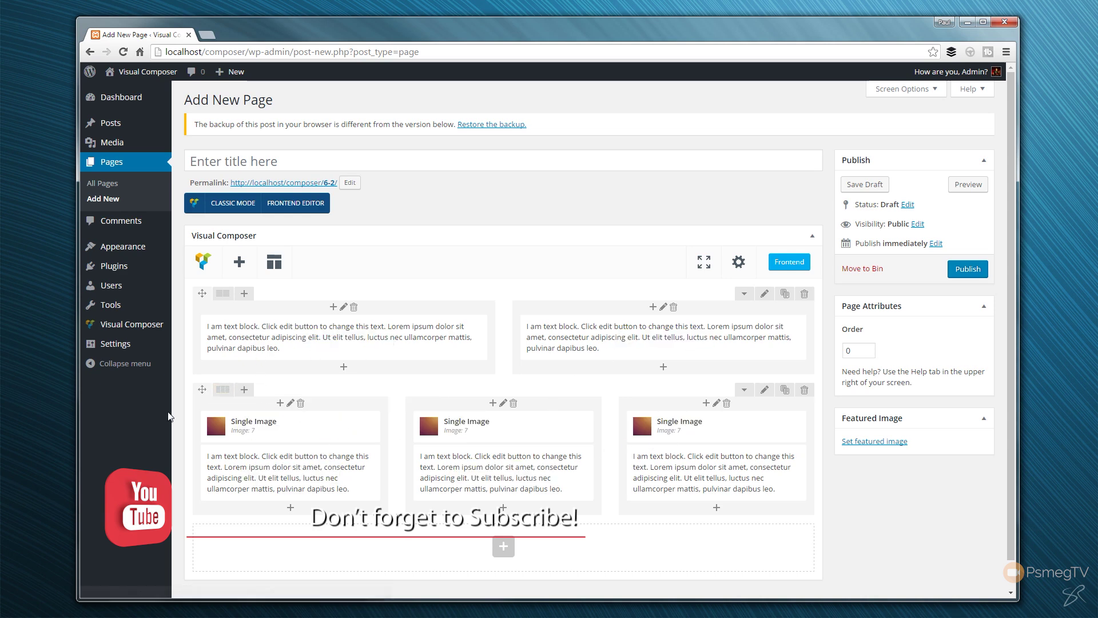
drag(198, 391, 194, 323)
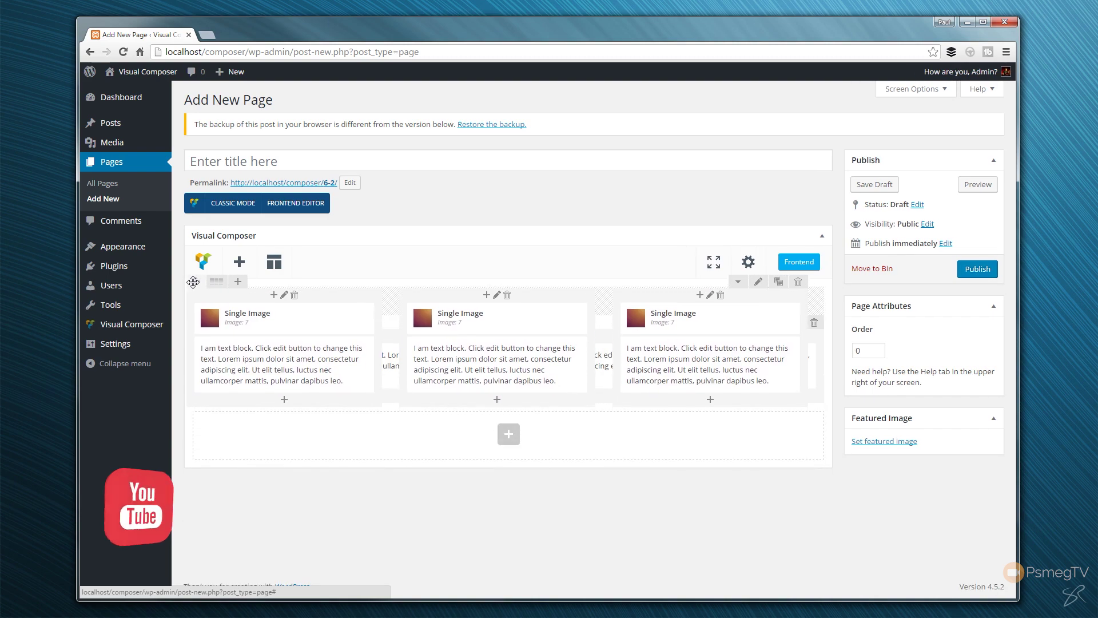
mouse_move(565, 381)
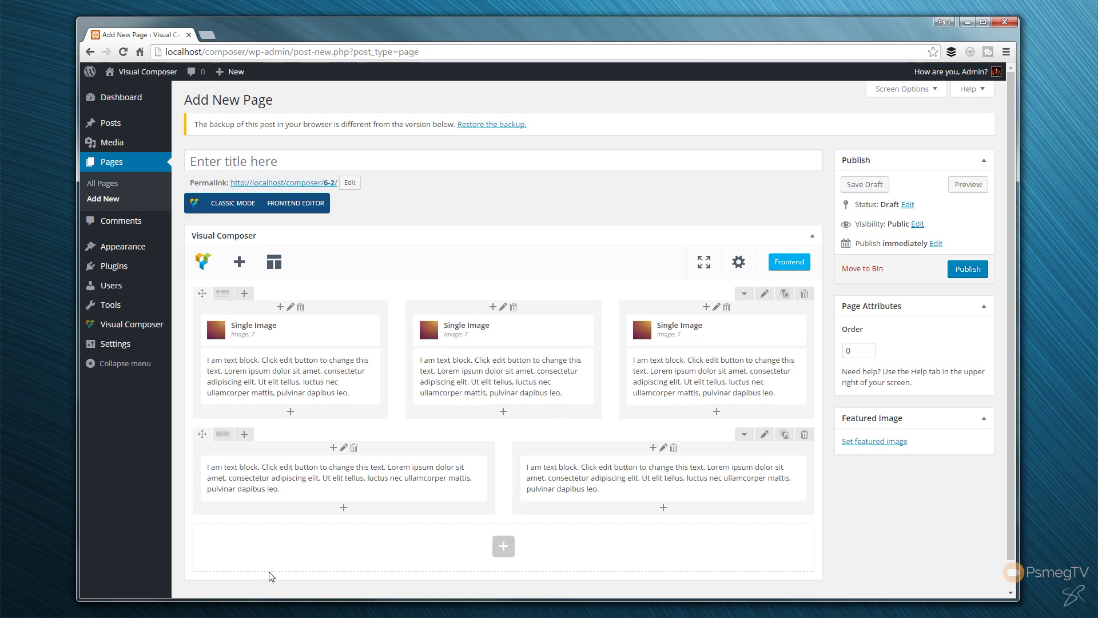
mouse_move(198, 432)
Add a Separator element in a new row, set its element width to 50%, and save
click(503, 546)
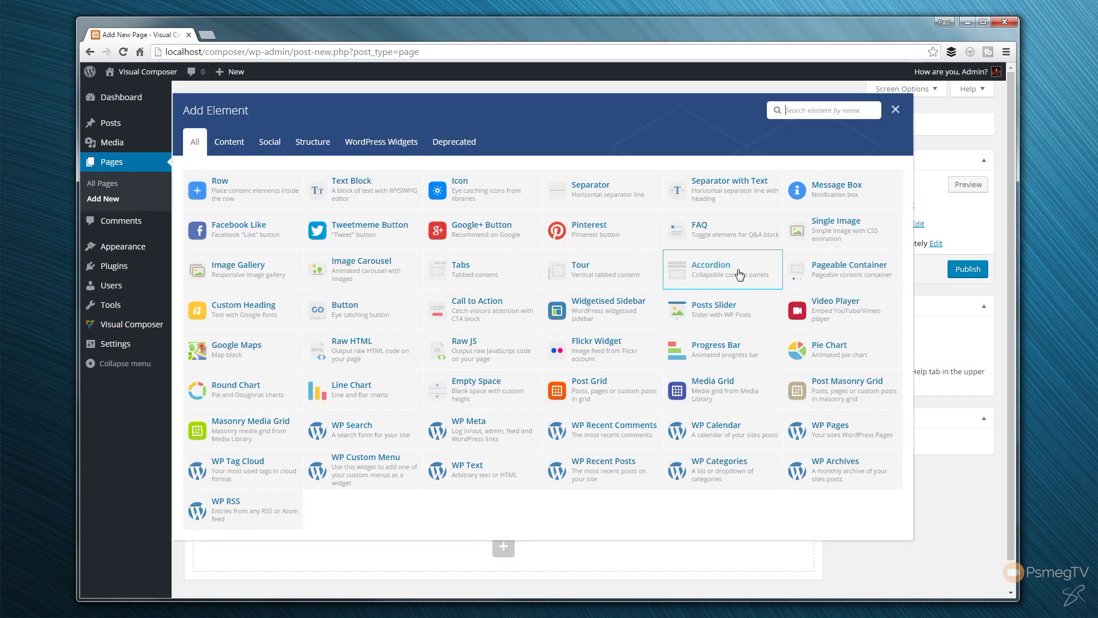
click(602, 196)
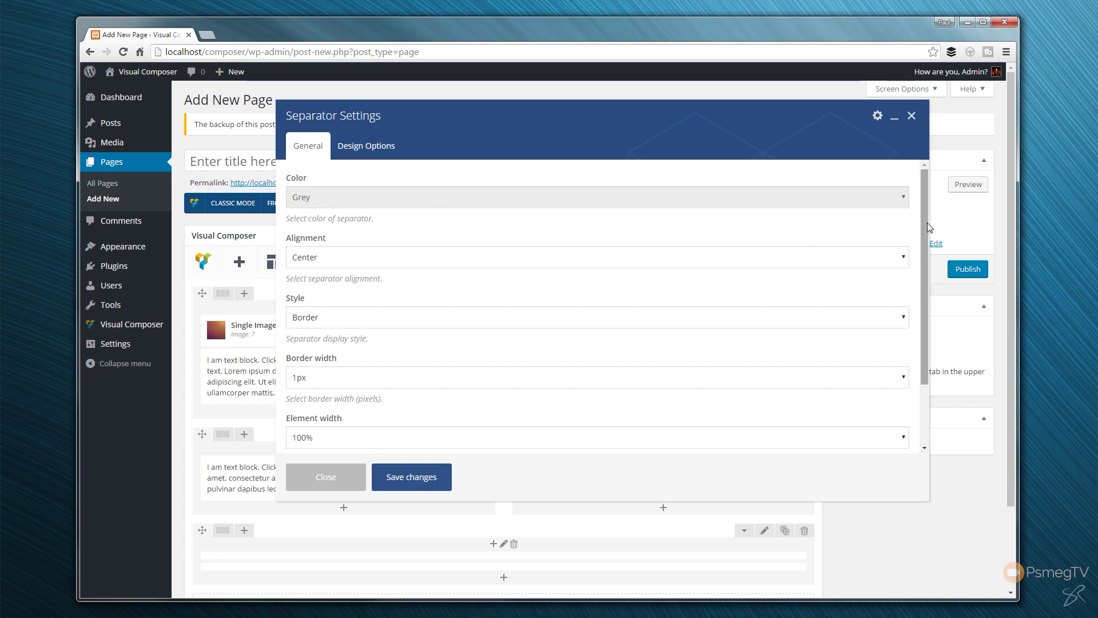
drag(926, 225, 918, 277)
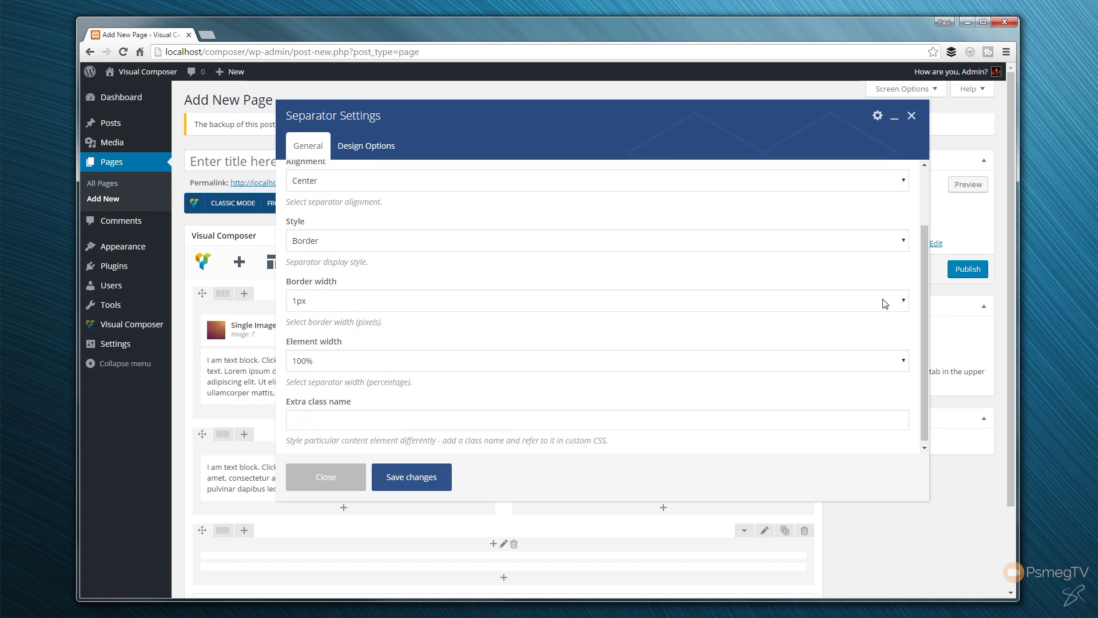
click(737, 363)
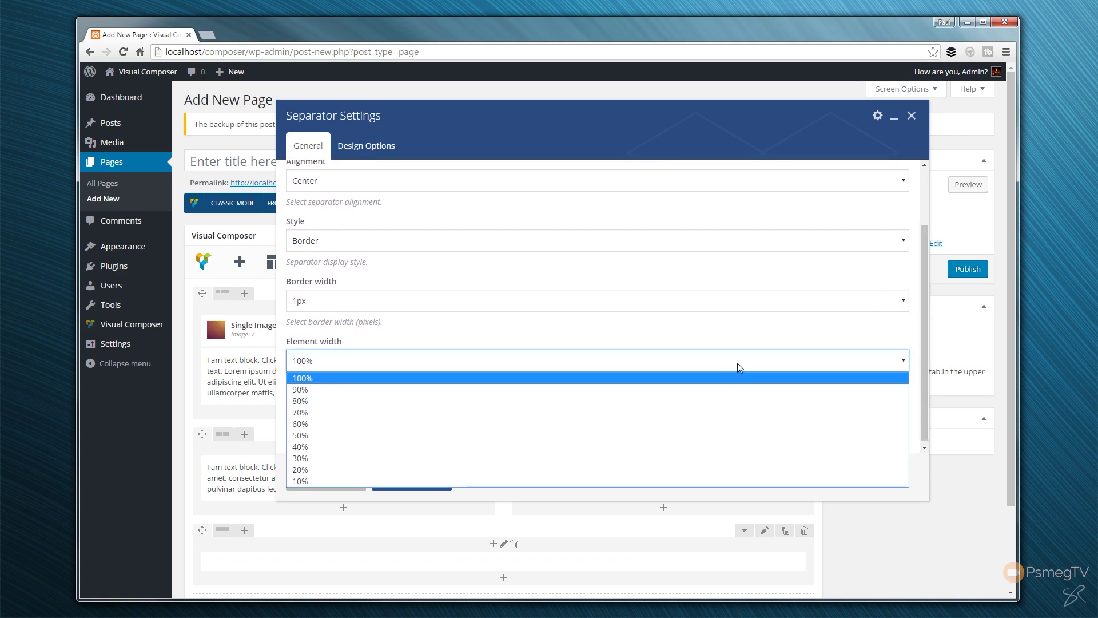
click(466, 436)
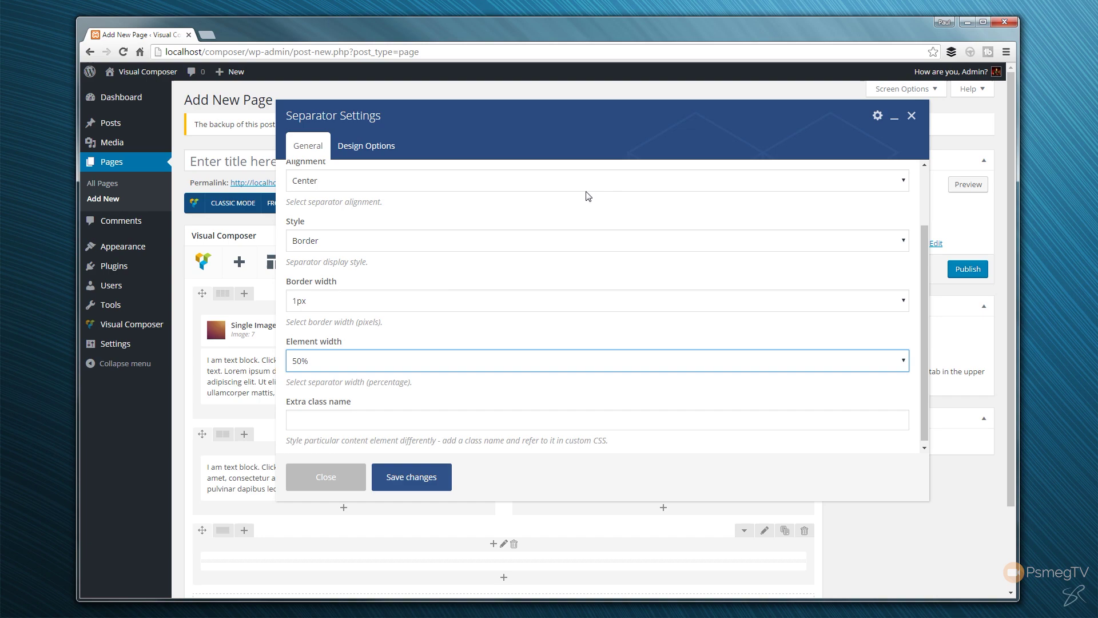
click(423, 485)
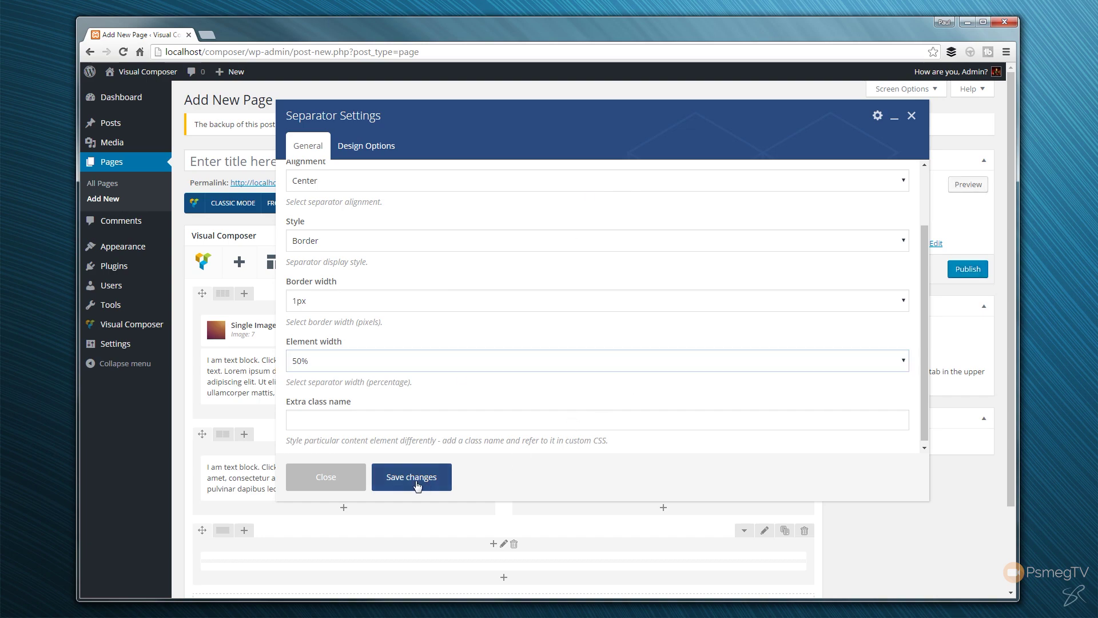
Drag the separator row up to sit between the image row and the two-column text row
drag(202, 530, 210, 445)
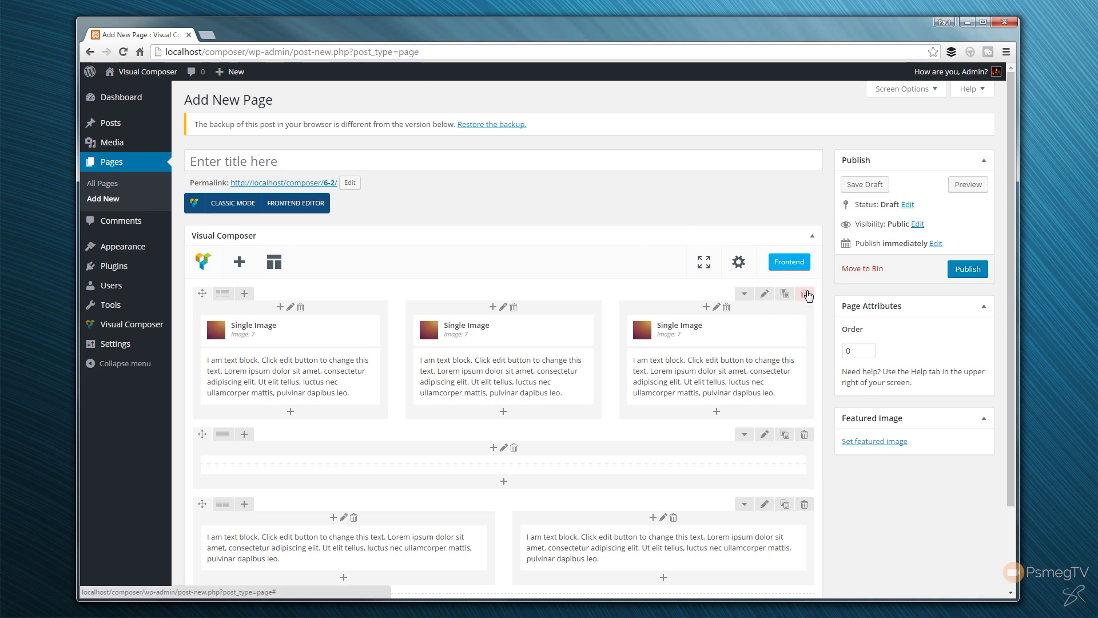
Open the top image row's settings, keep Row stretch at Default, and scroll through the options
click(765, 295)
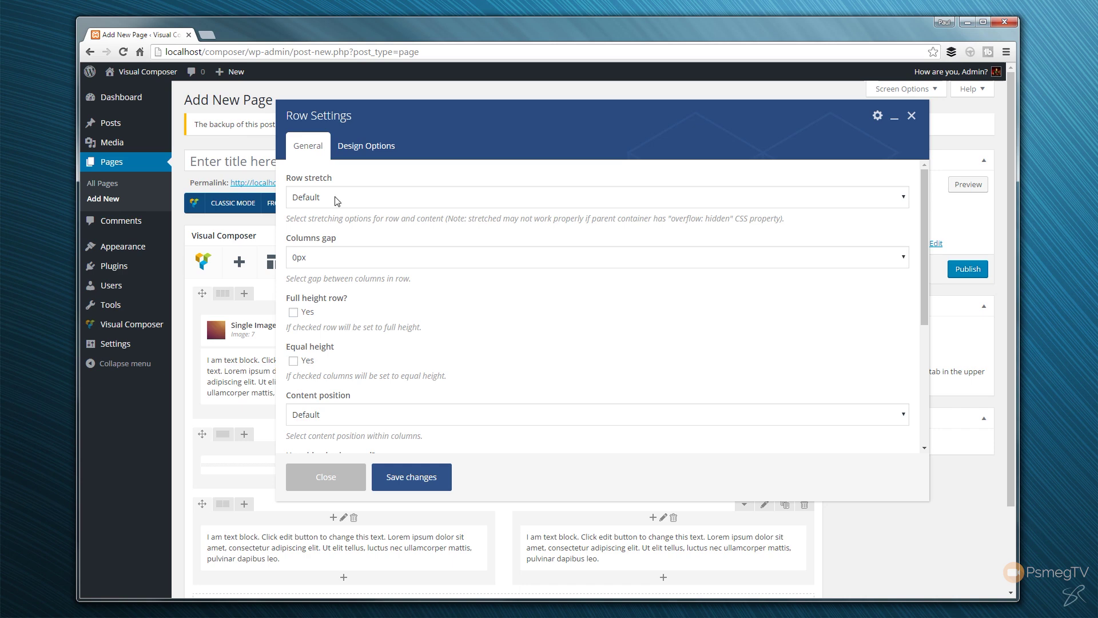
click(400, 200)
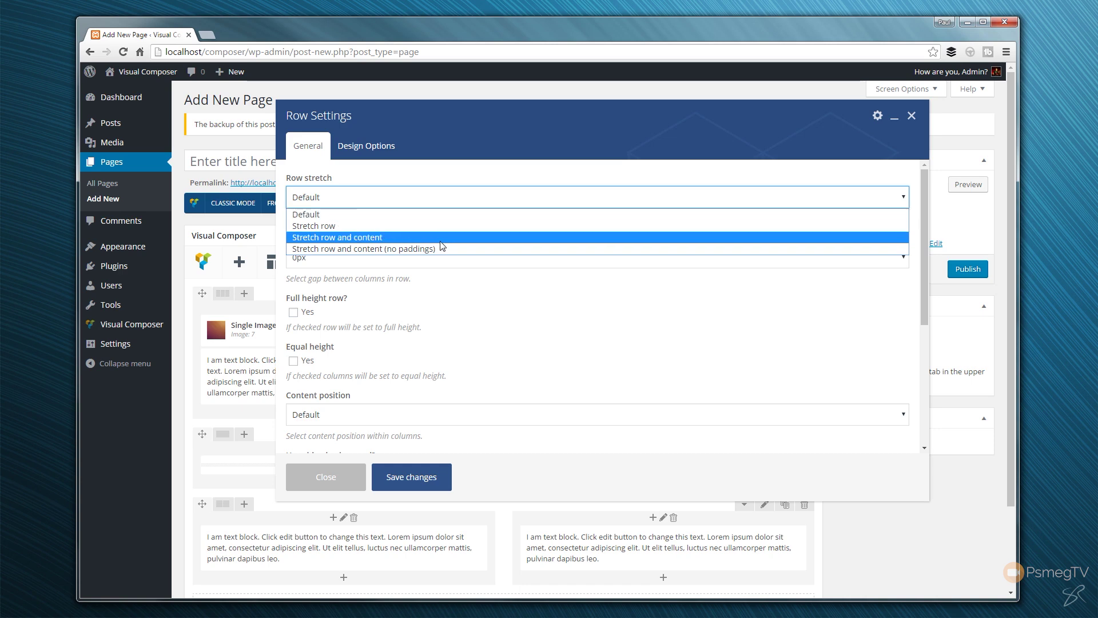
click(510, 299)
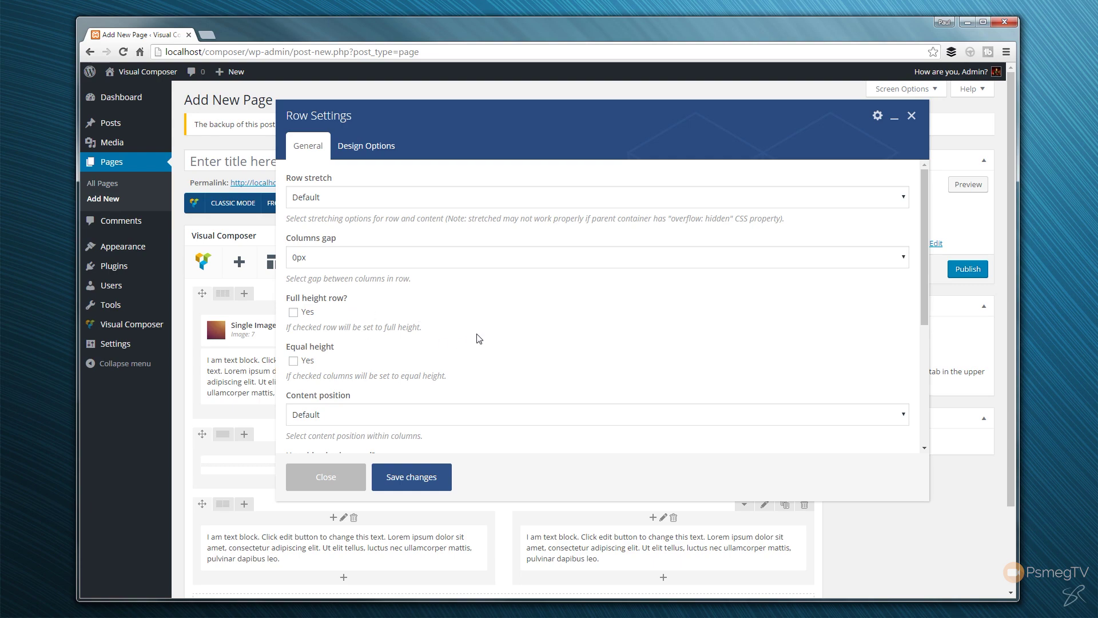
scroll(479, 338, down, 4)
scroll(490, 324, down, 2)
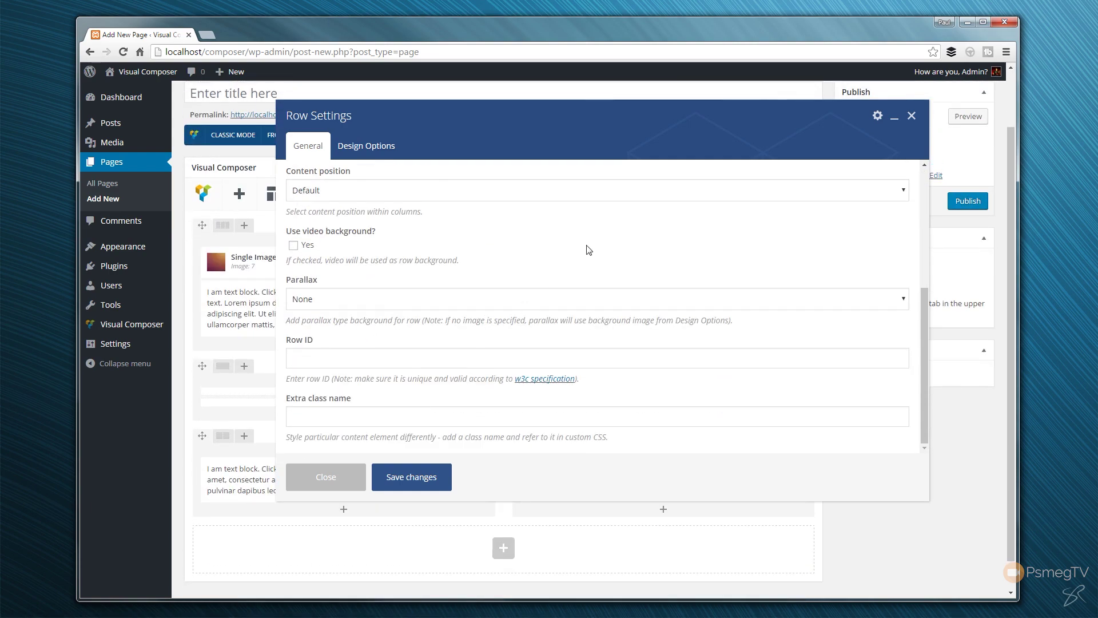
scroll(592, 249, up, 2)
click(379, 150)
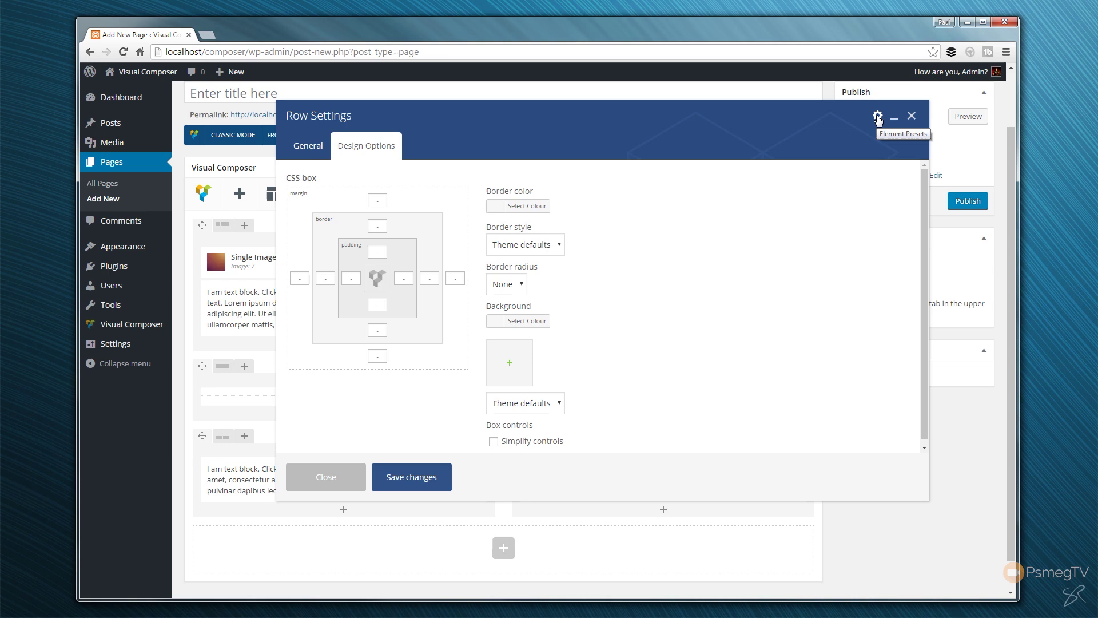
click(309, 156)
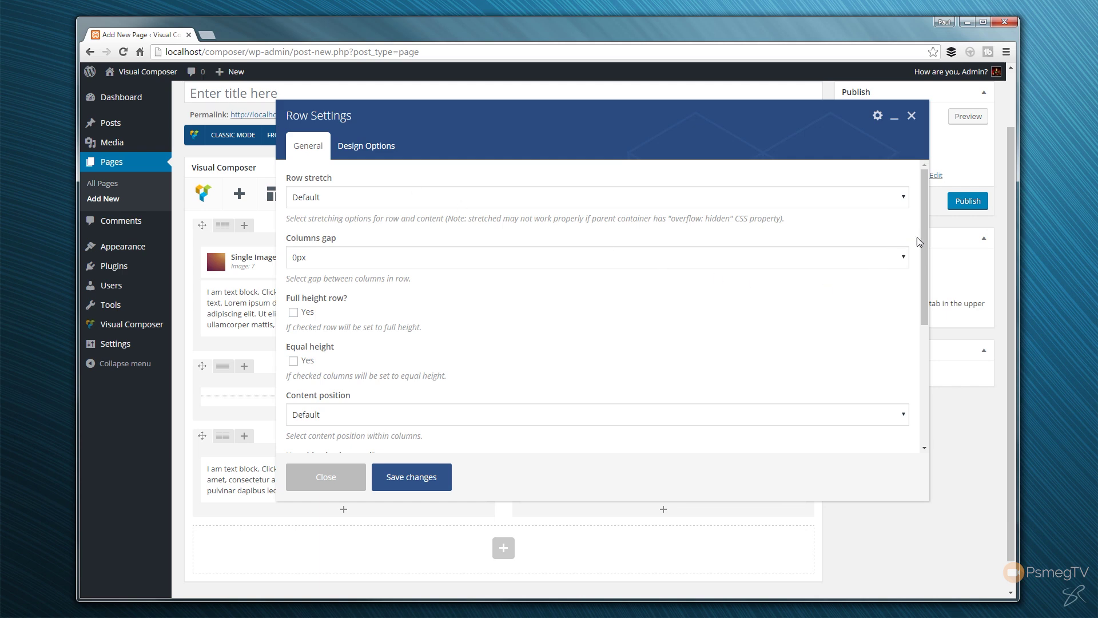
drag(923, 237, 938, 342)
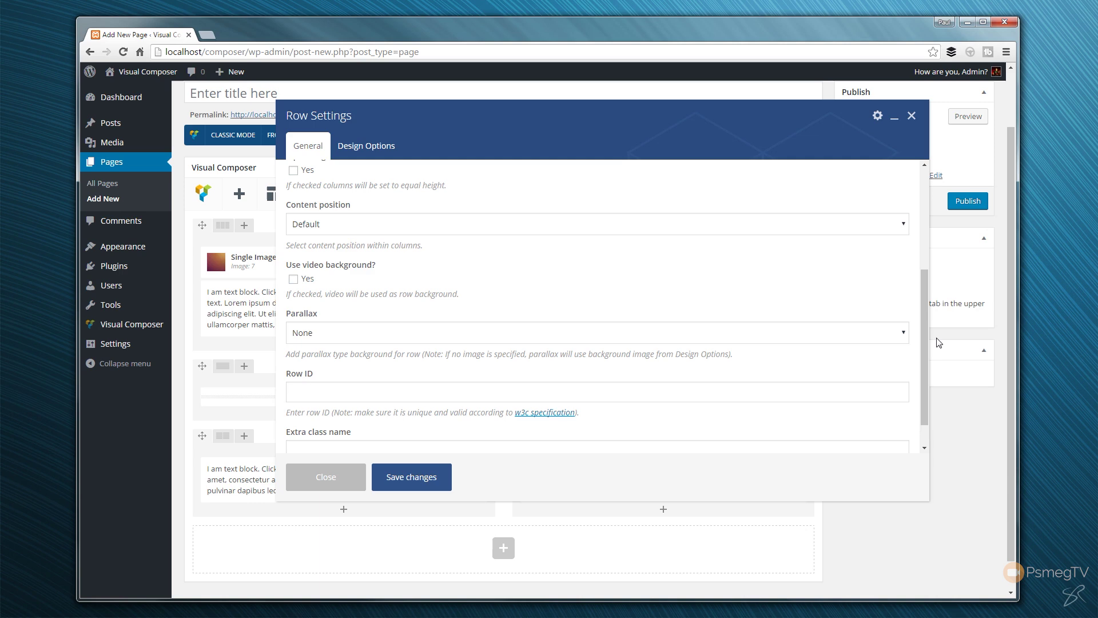
Close the Row Settings dialog without saving any changes
click(329, 481)
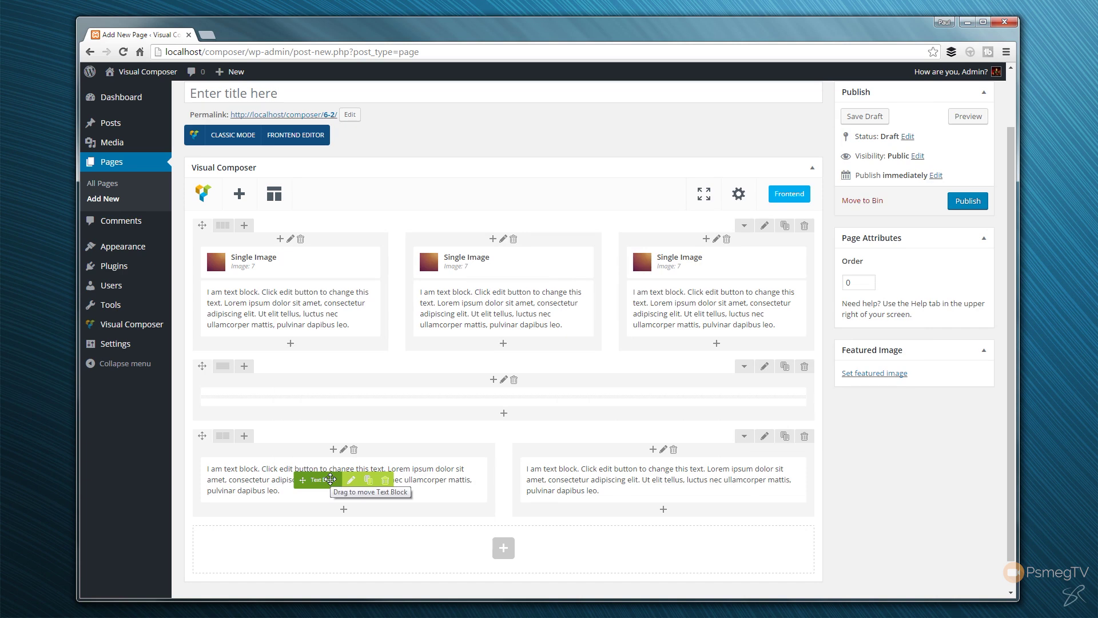